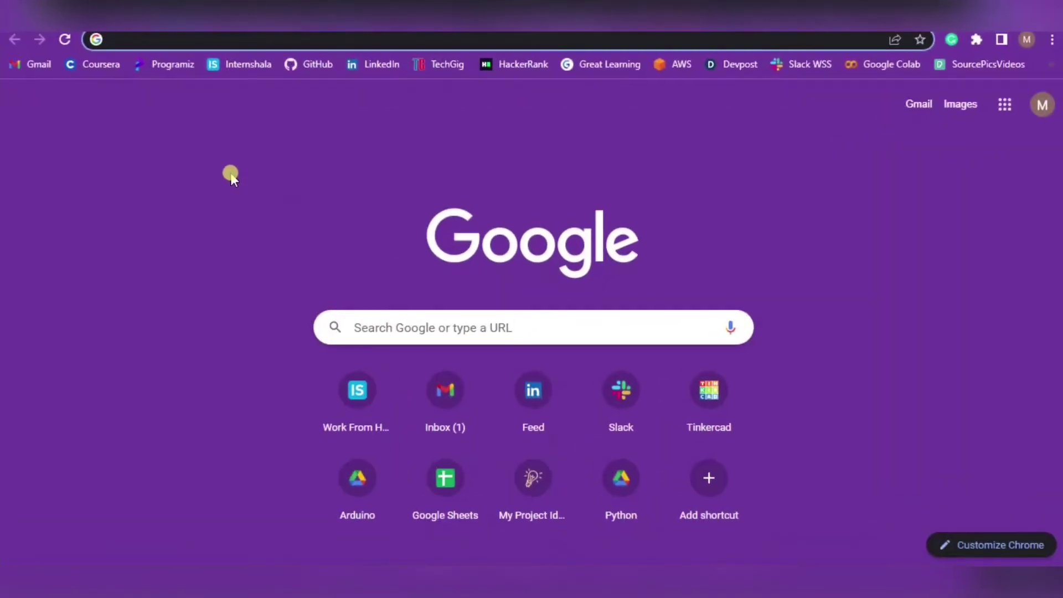
# Step: Load tinkercad.com and sign in under Personal accounts with a Google account
pyautogui.write('tinkercad.com')
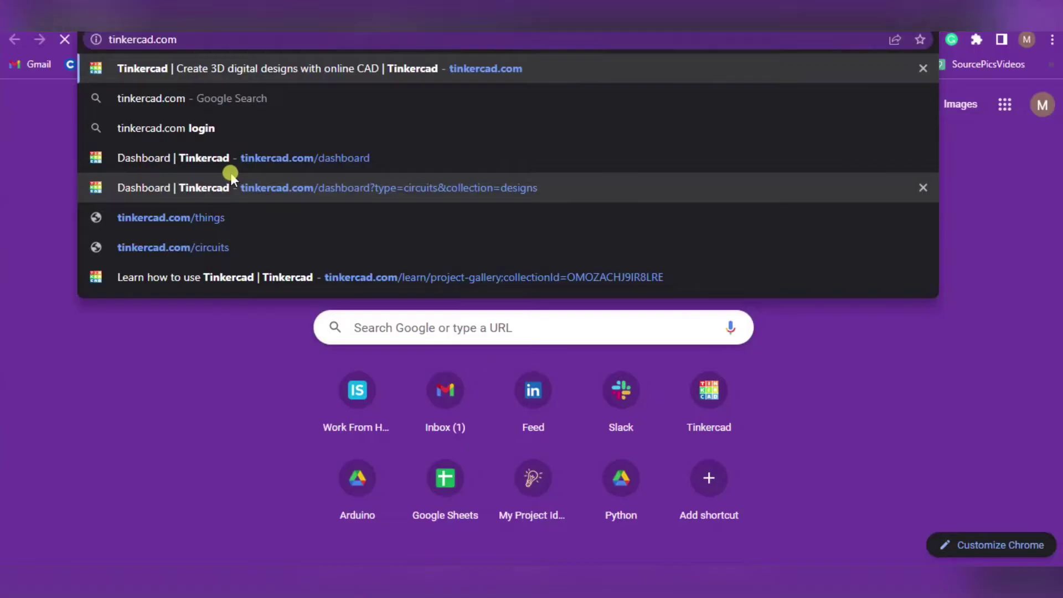
pyautogui.press('Return')
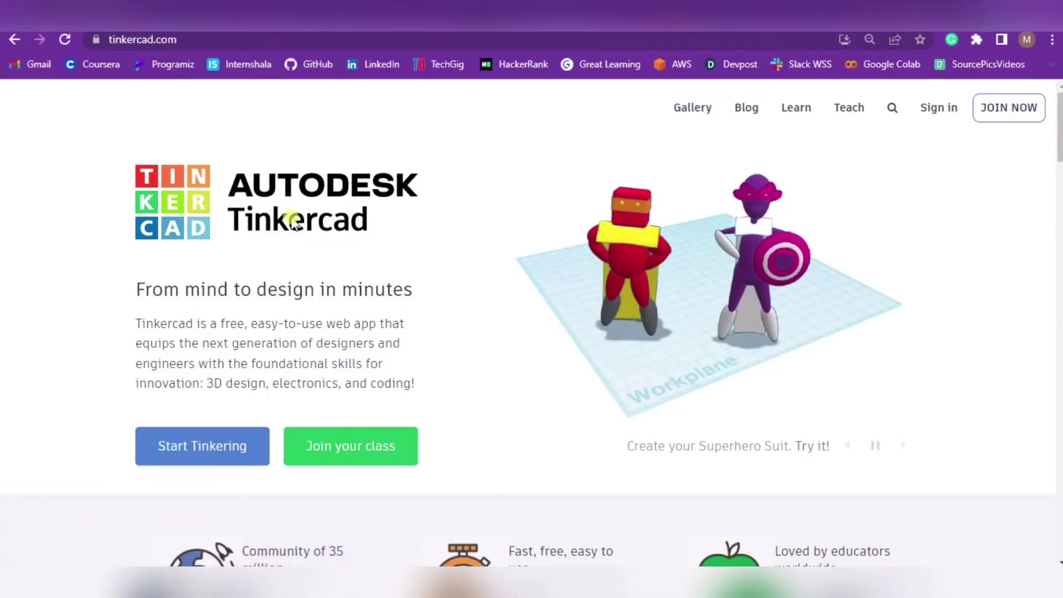
pyautogui.scroll(-2, 294, 221)
pyautogui.scroll(2, 293, 216)
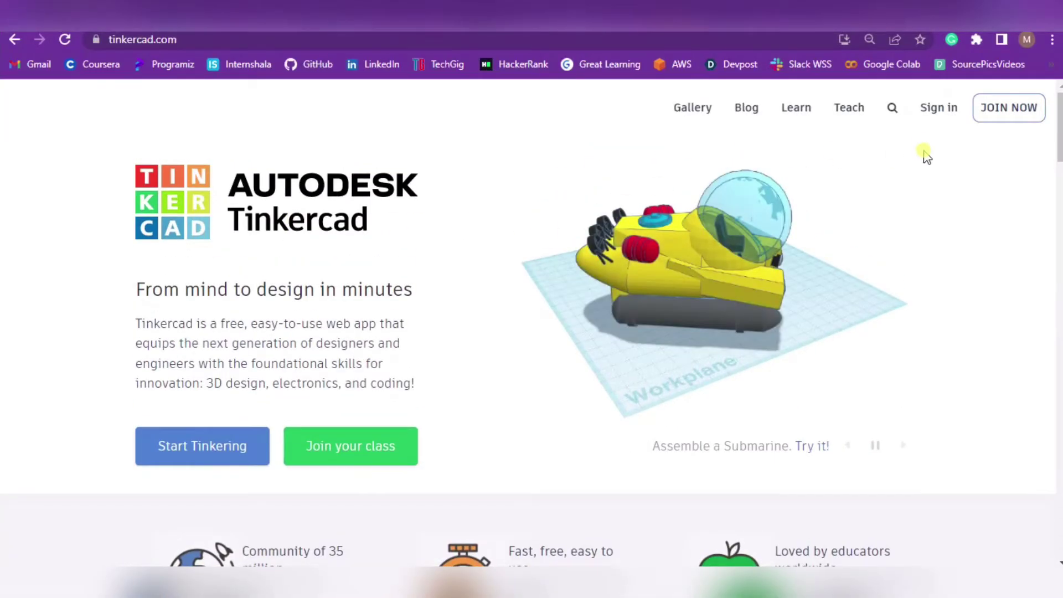
pyautogui.click(930, 110)
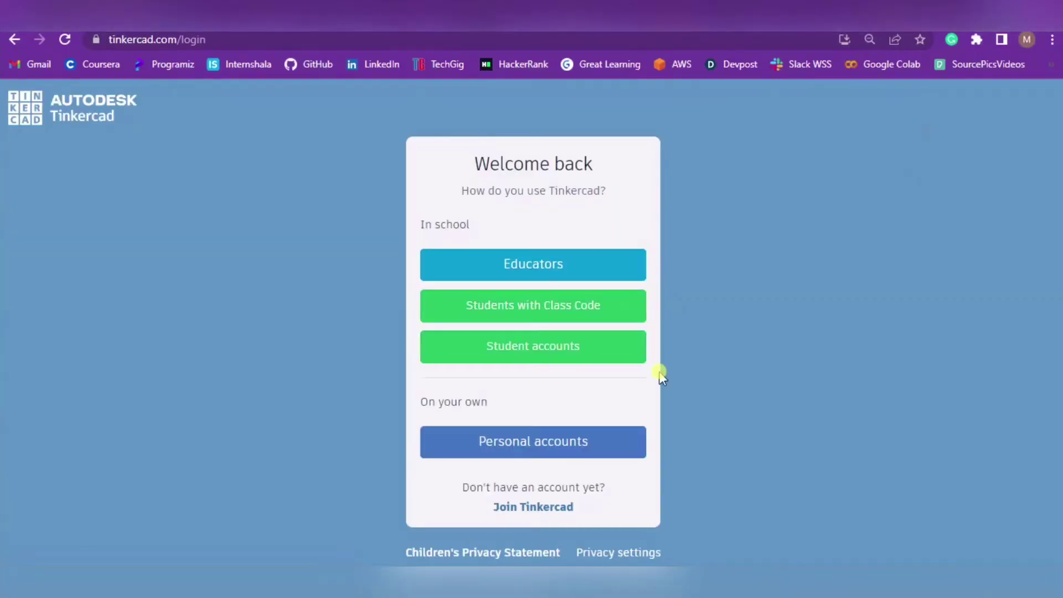
pyautogui.click(559, 451)
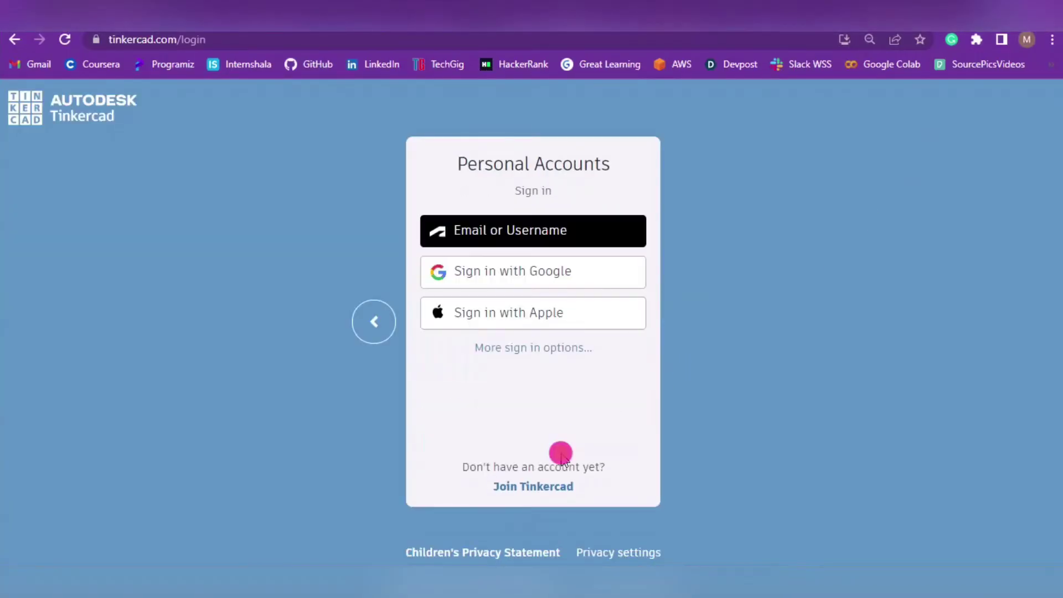
pyautogui.click(558, 276)
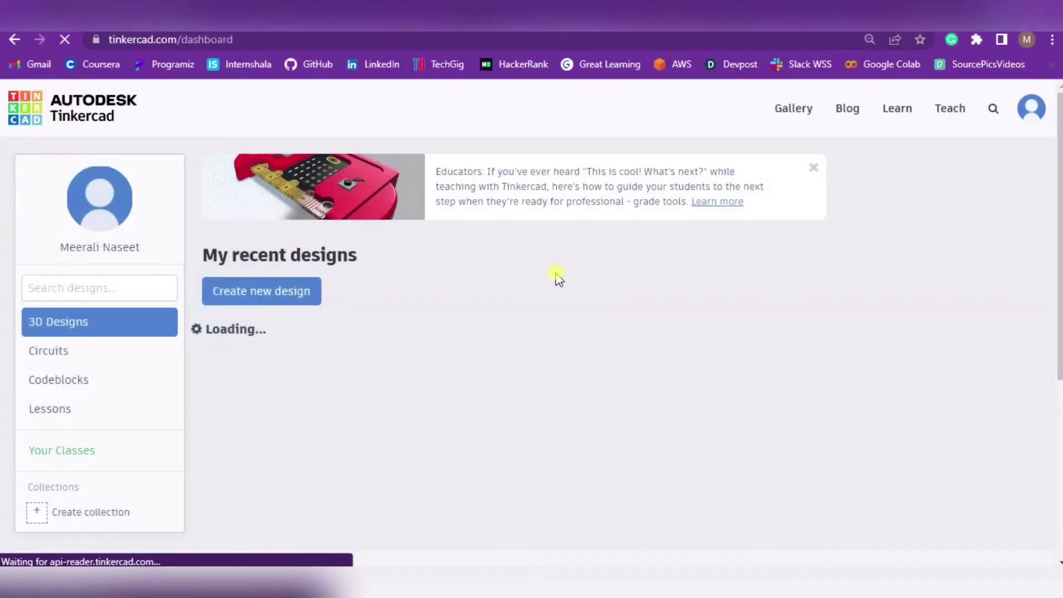
# Step: Create a new circuit from the Circuits collection and dismiss the starter-circuits tip
pyautogui.click(49, 351)
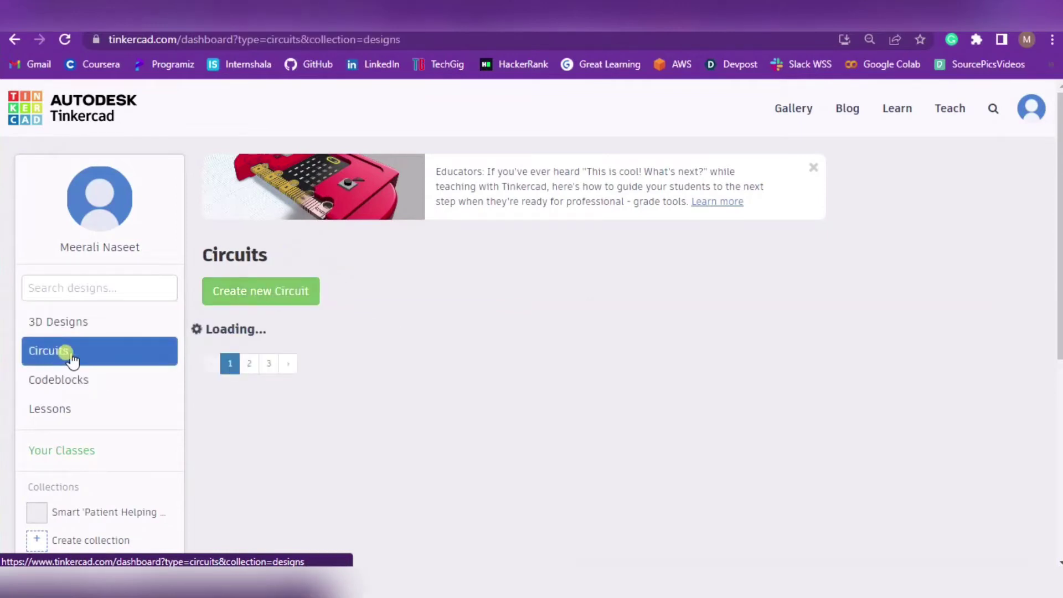
pyautogui.click(275, 302)
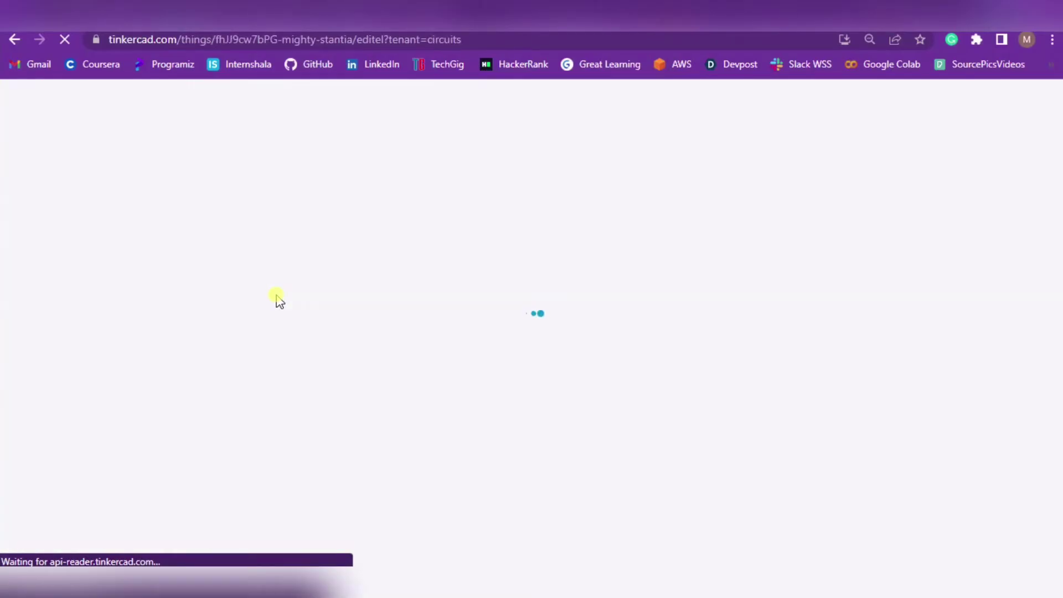
pyautogui.click(857, 173)
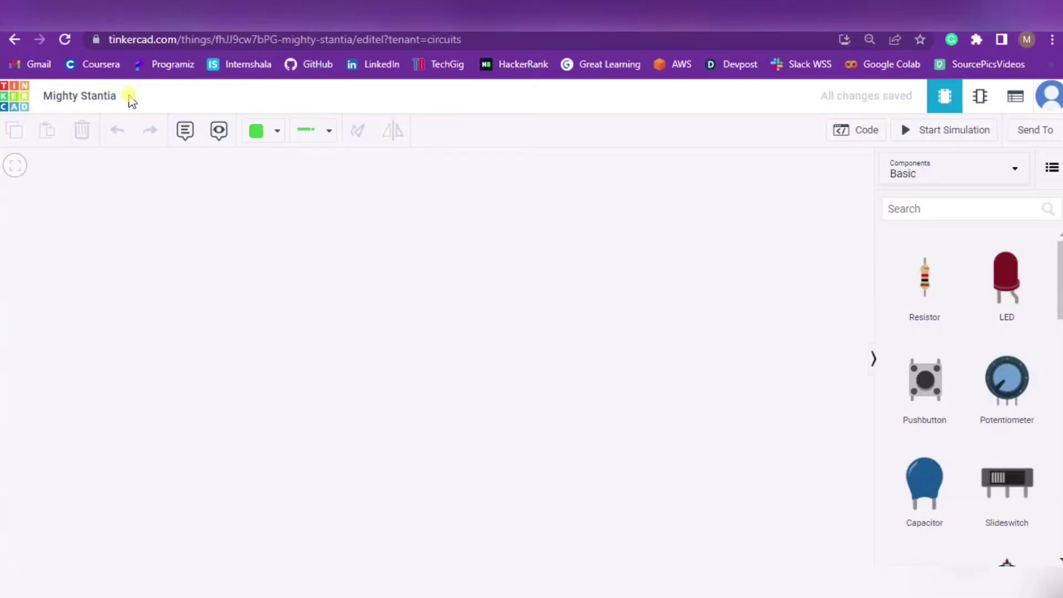
# Step: Rename the circuit from 'Mighty Stantia' to 'Demo'
pyautogui.click(128, 96)
pyautogui.click(119, 95)
pyautogui.click(121, 96)
pyautogui.click(116, 96)
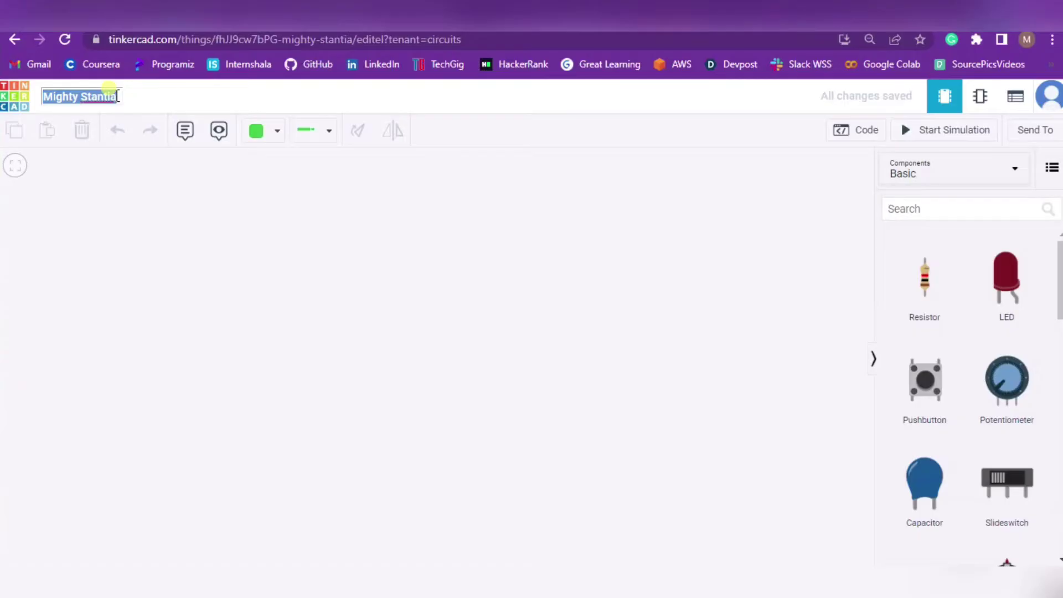
pyautogui.write('De')
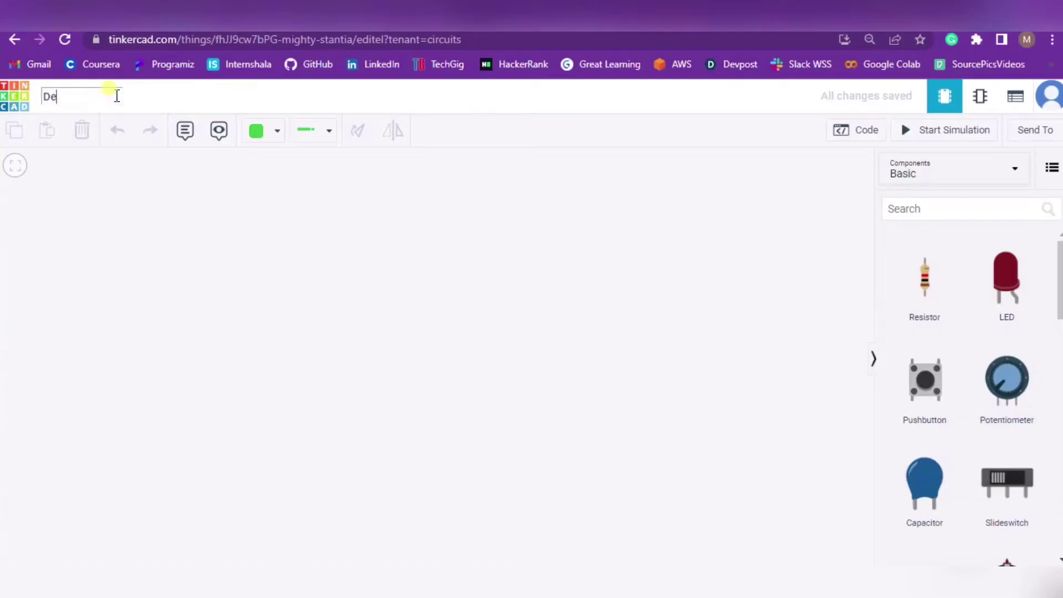
pyautogui.write('mo')
pyautogui.press('Return')
# Step: Switch the Components list to All and browse the parts
pyautogui.scroll(-2, 991, 409)
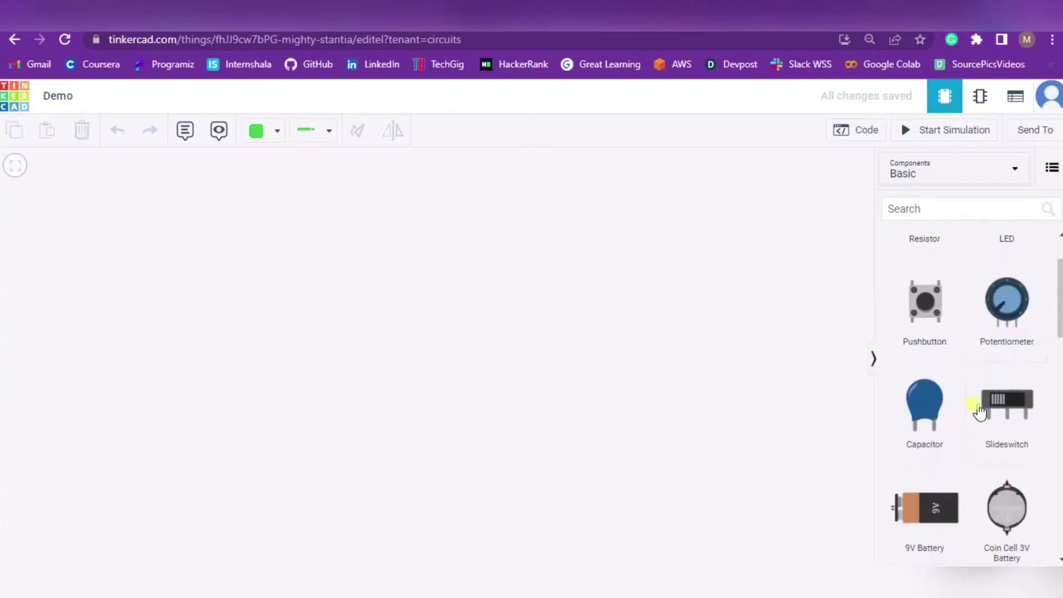
pyautogui.scroll(-7, 985, 415)
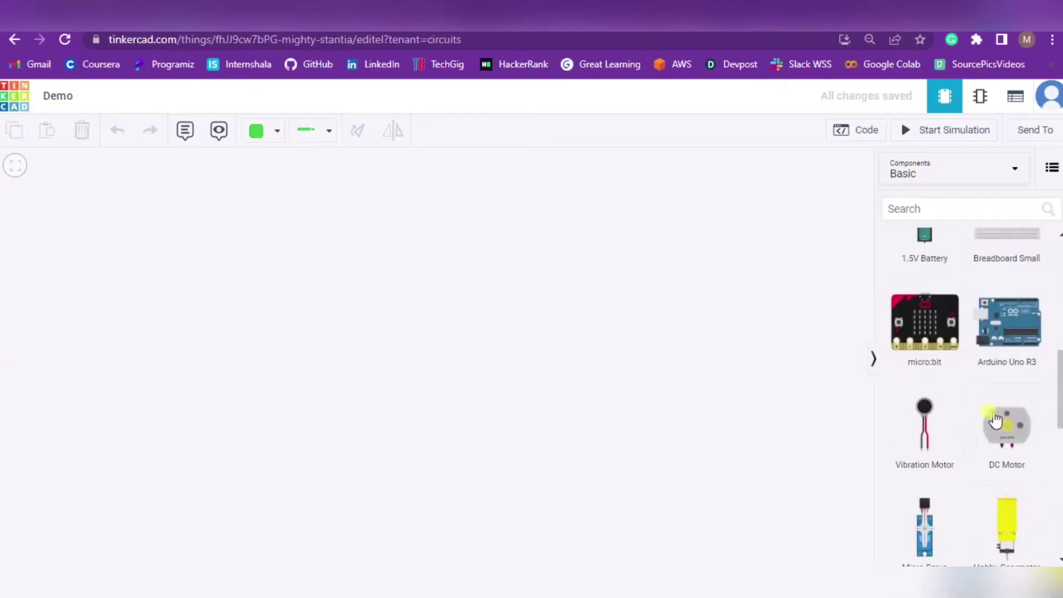
pyautogui.click(964, 176)
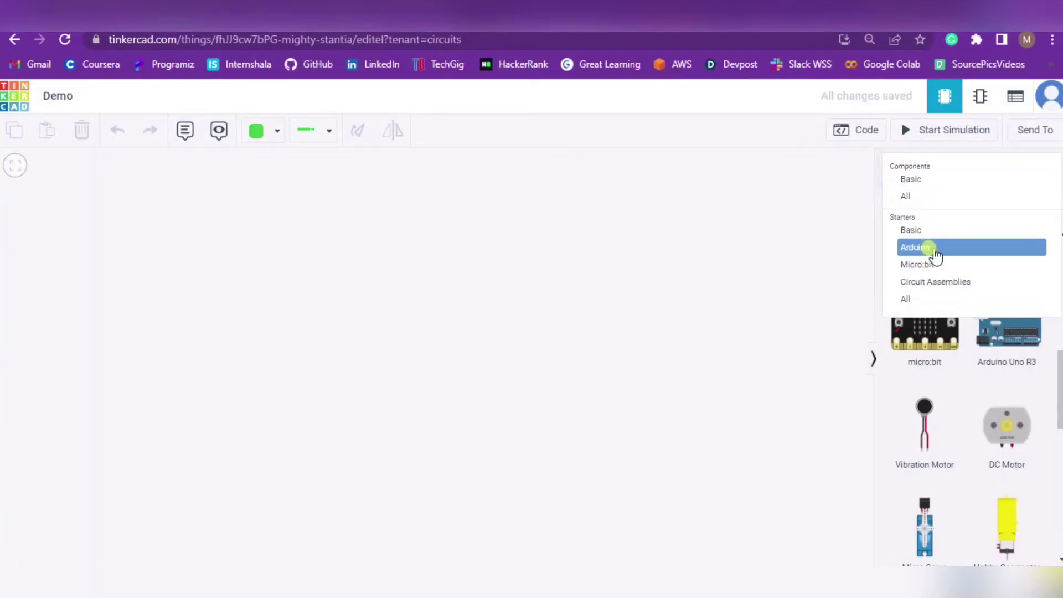
pyautogui.click(914, 197)
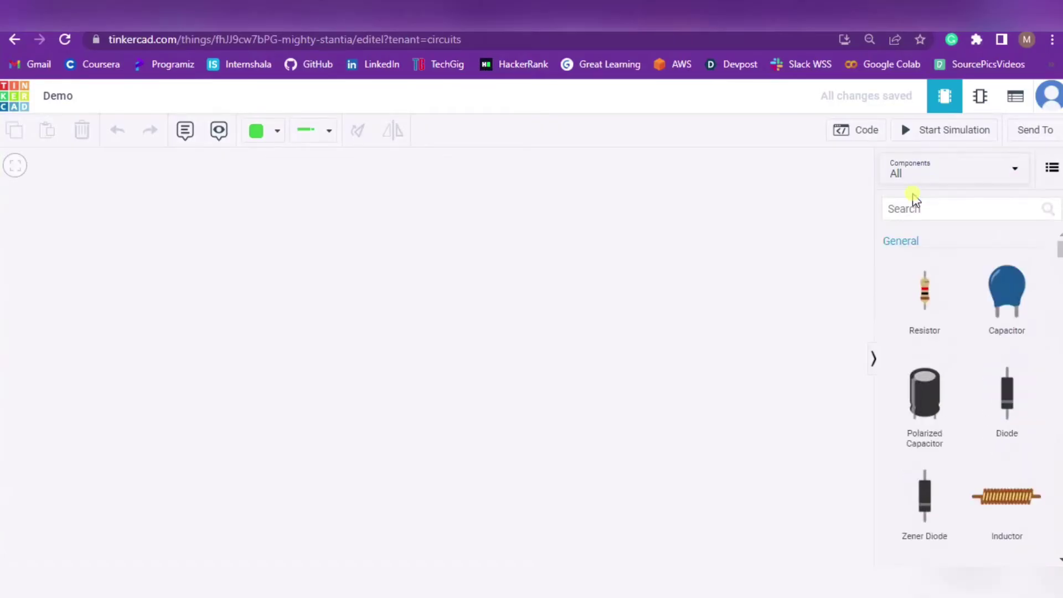
pyautogui.scroll(-15, 969, 375)
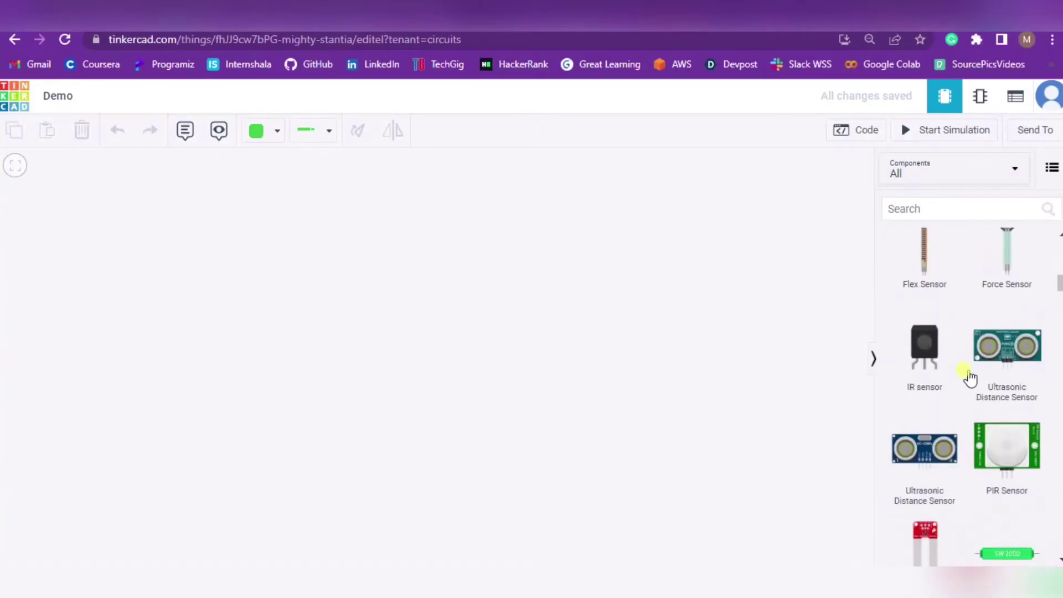
pyautogui.scroll(-15, 968, 376)
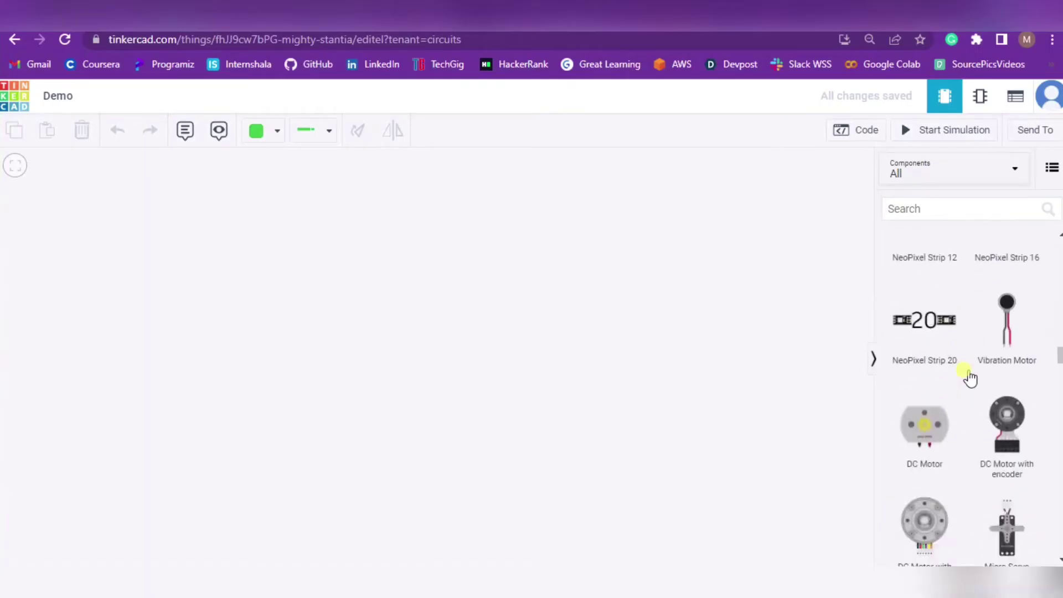
pyautogui.scroll(-8, 969, 371)
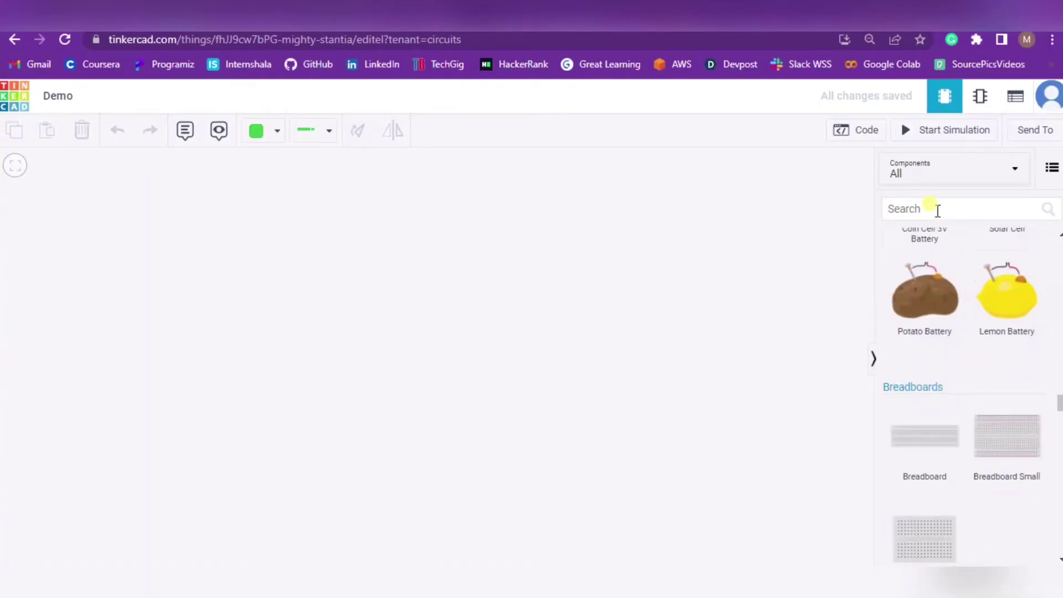
# Step: Search the components for 'arduino' to show the Arduino parts and starters
pyautogui.click(936, 209)
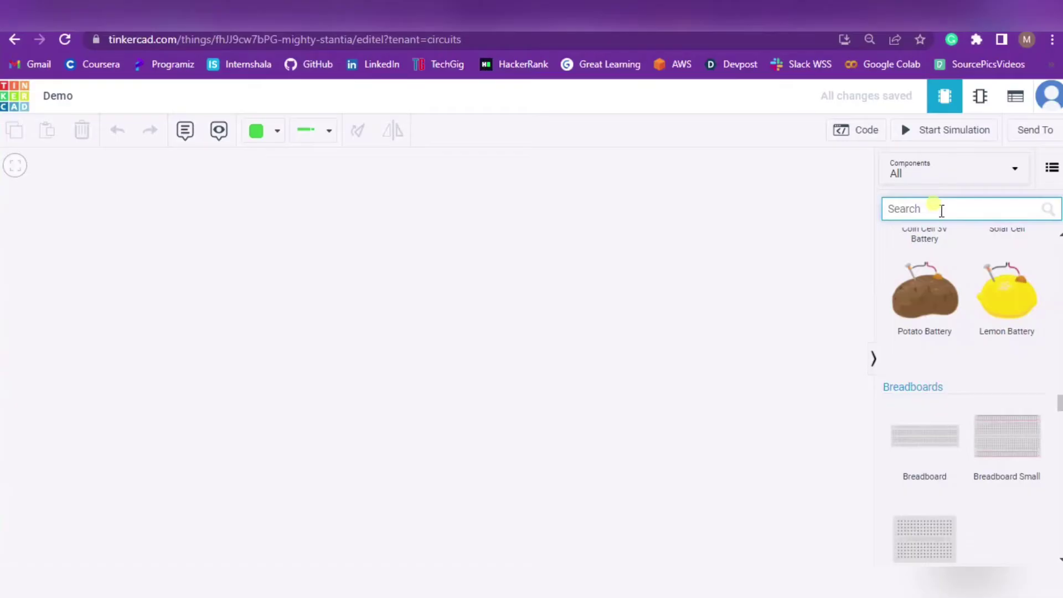
pyautogui.write('ardu')
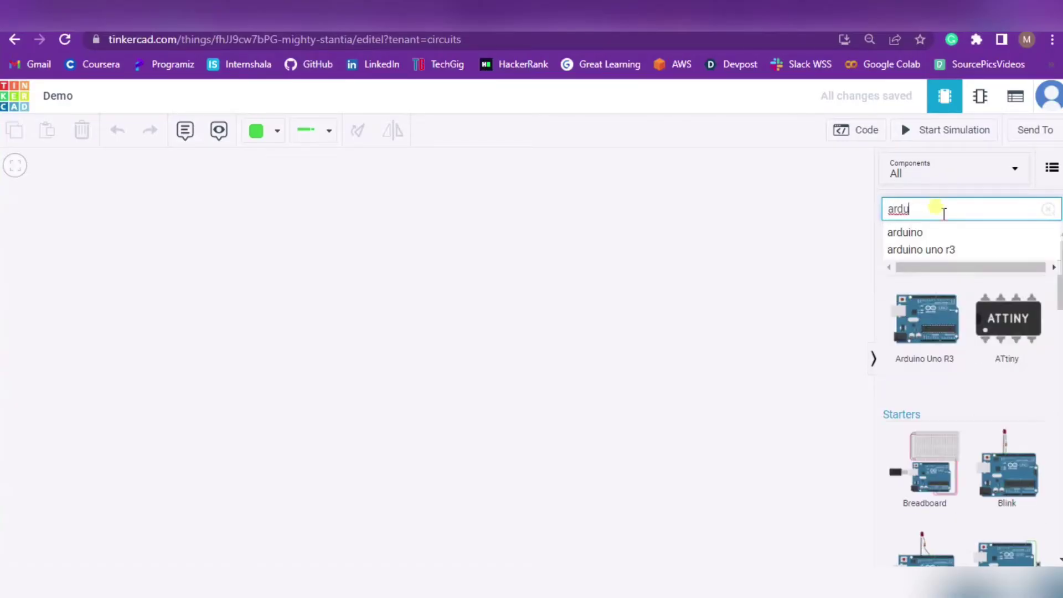
pyautogui.click(930, 237)
pyautogui.scroll(-2, 952, 308)
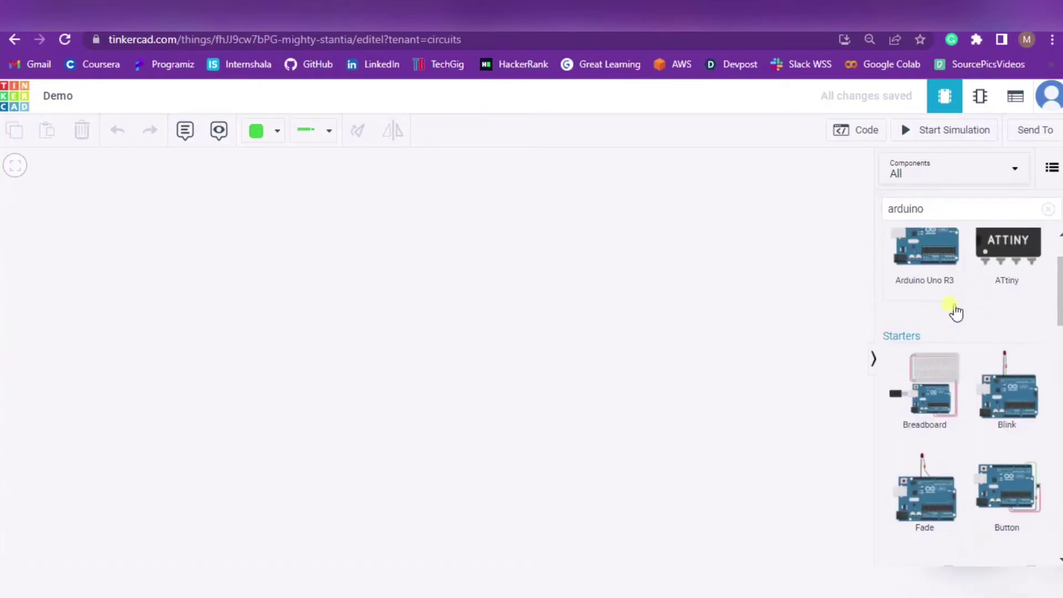
# Step: Place the Arduino Blink starter (Uno, LED, resistor, USB cable) on the canvas
pyautogui.click(842, 135)
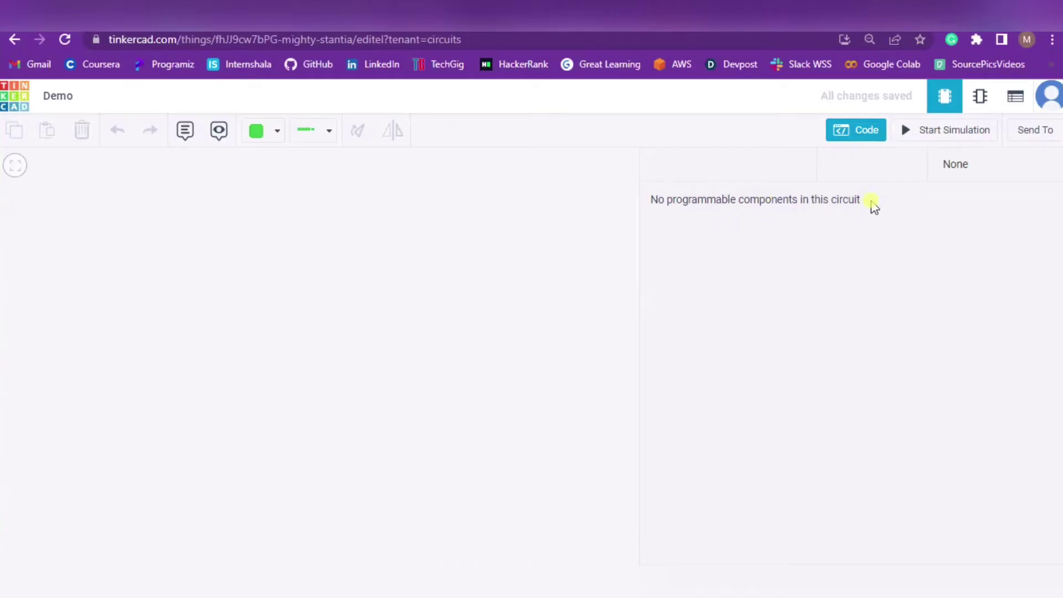
pyautogui.click(868, 136)
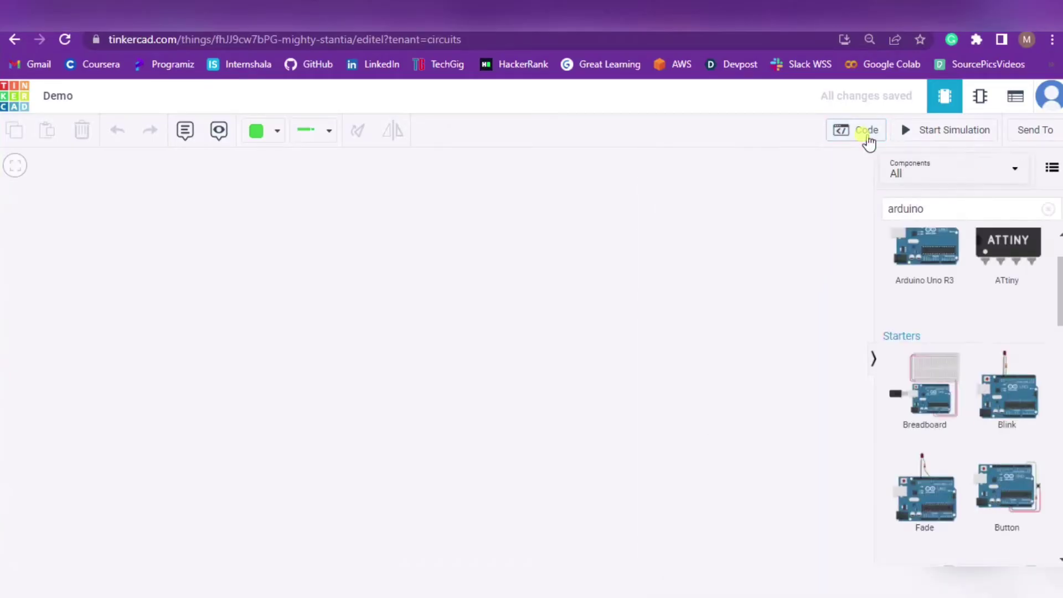
pyautogui.scroll(-3, 955, 338)
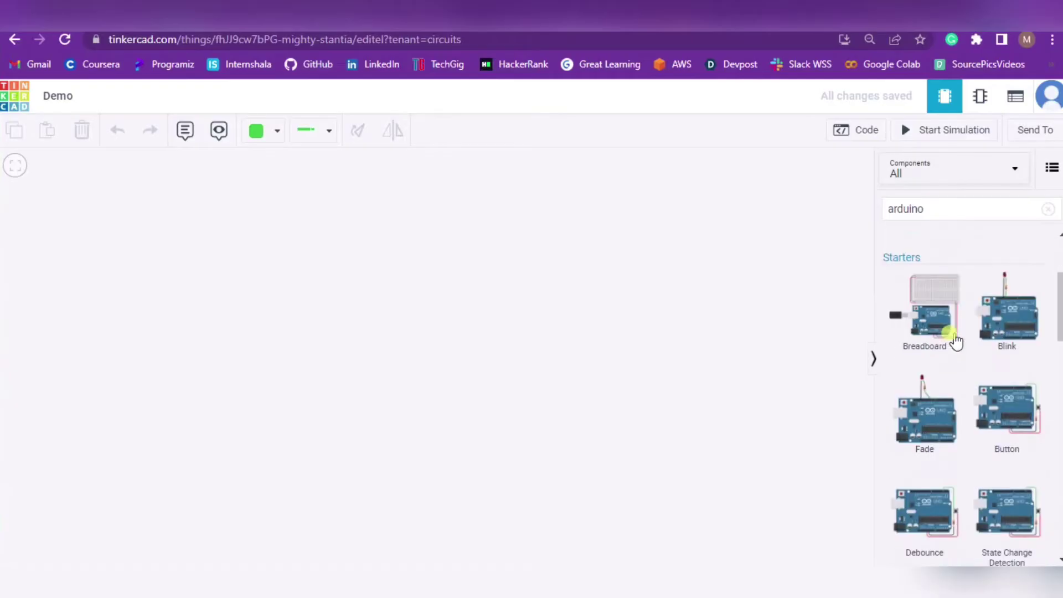
pyautogui.click(1015, 330)
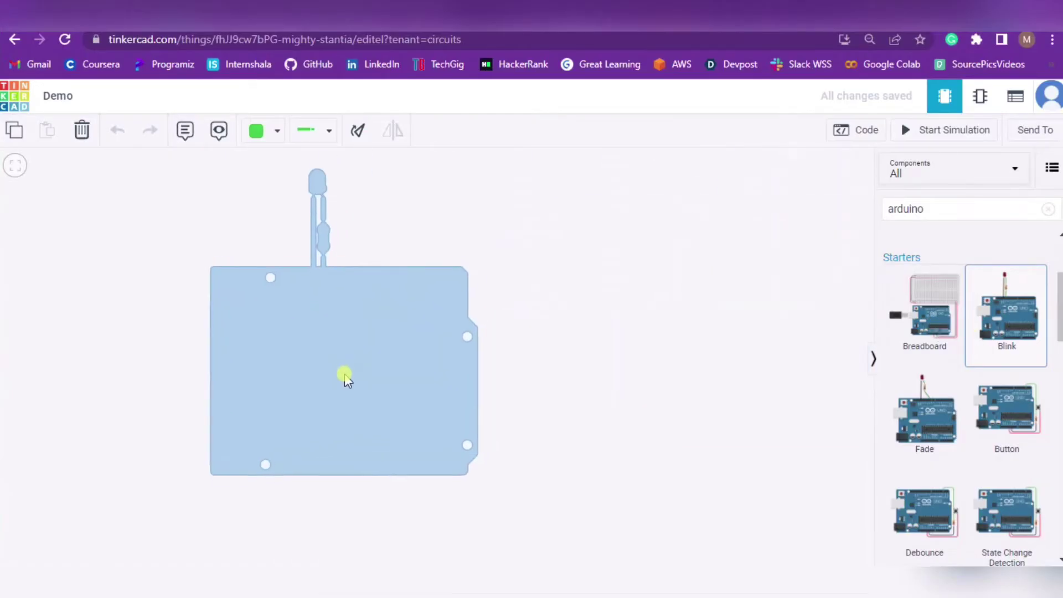
pyautogui.click(349, 381)
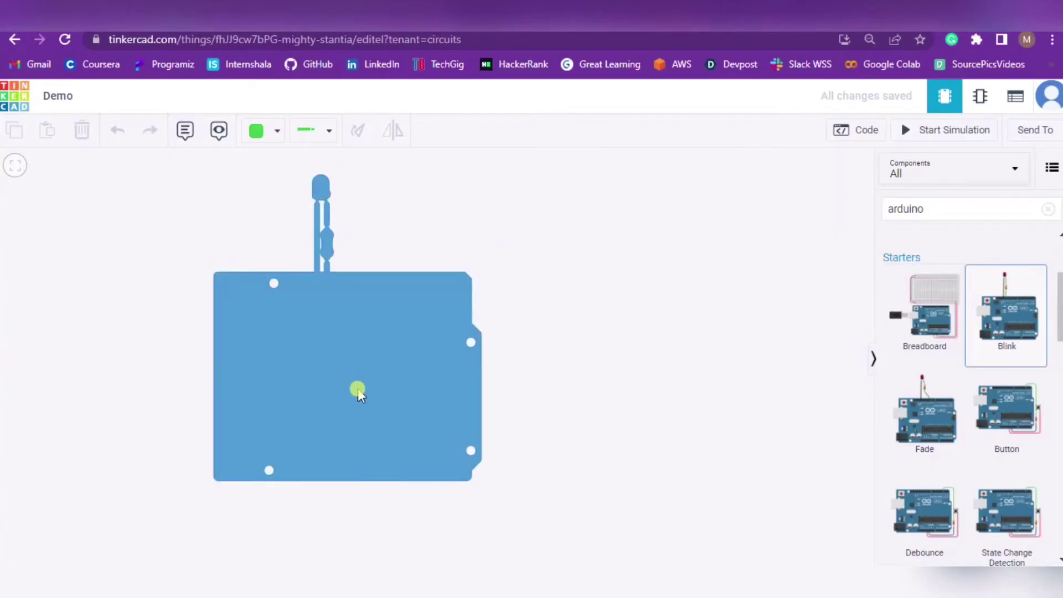
pyautogui.click(655, 336)
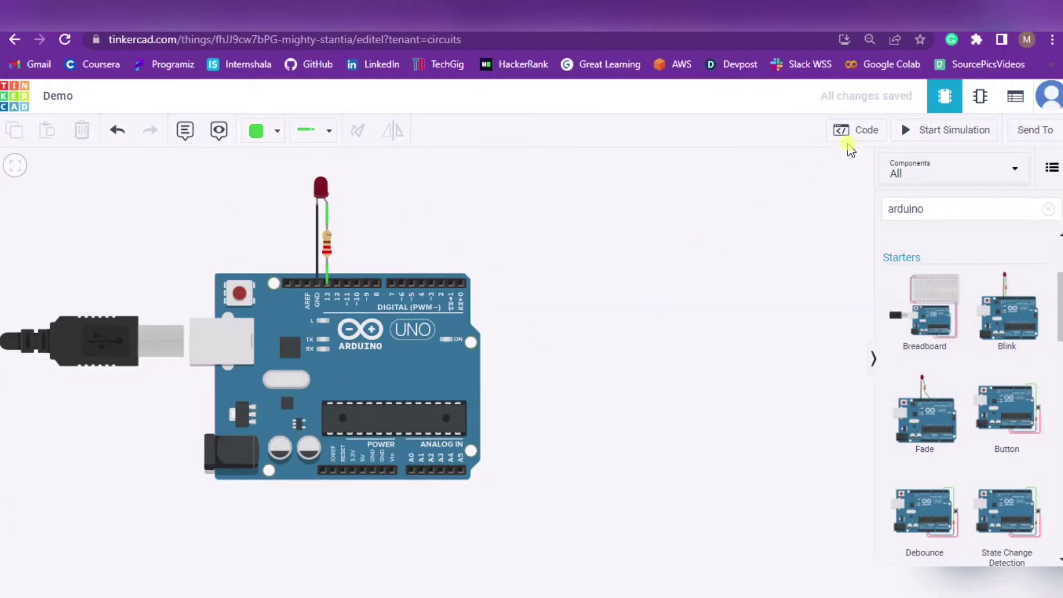
# Step: Switch the Arduino code editor from Blocks to Text mode, confirming the conversion
pyautogui.click(851, 142)
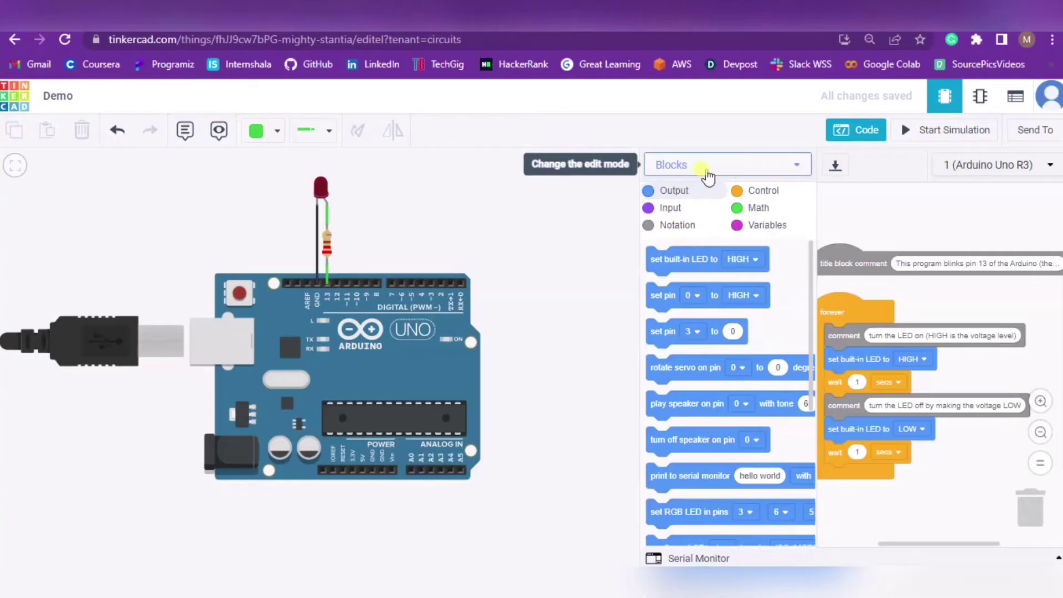
pyautogui.click(708, 176)
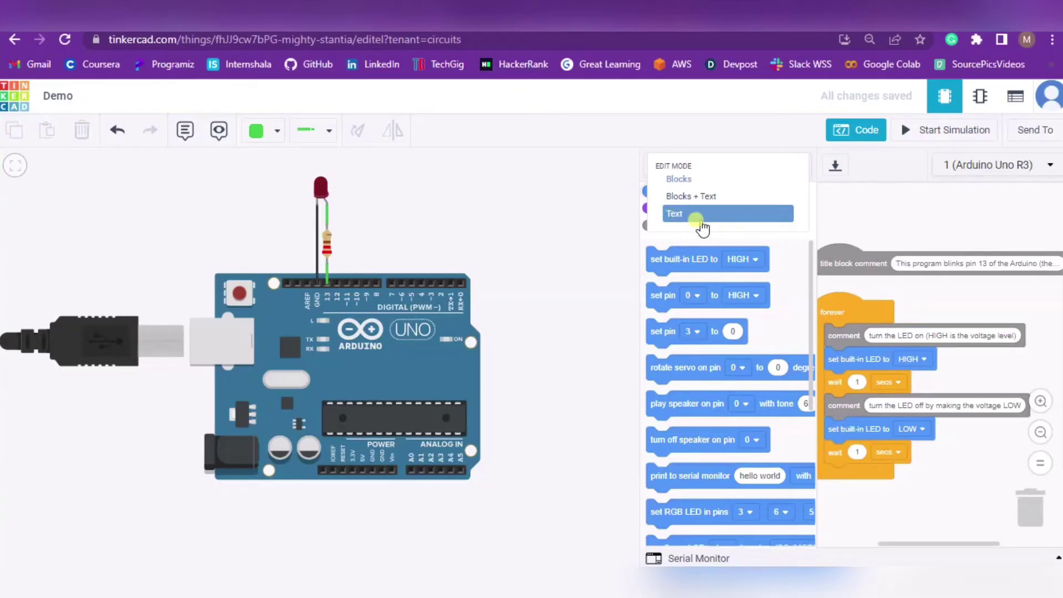
pyautogui.click(700, 217)
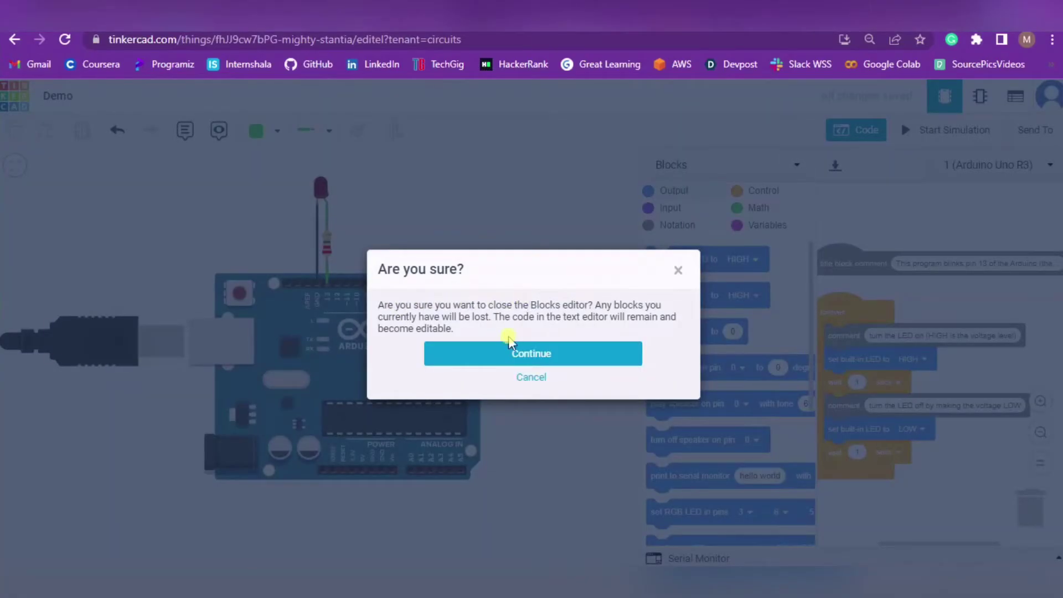
pyautogui.click(539, 359)
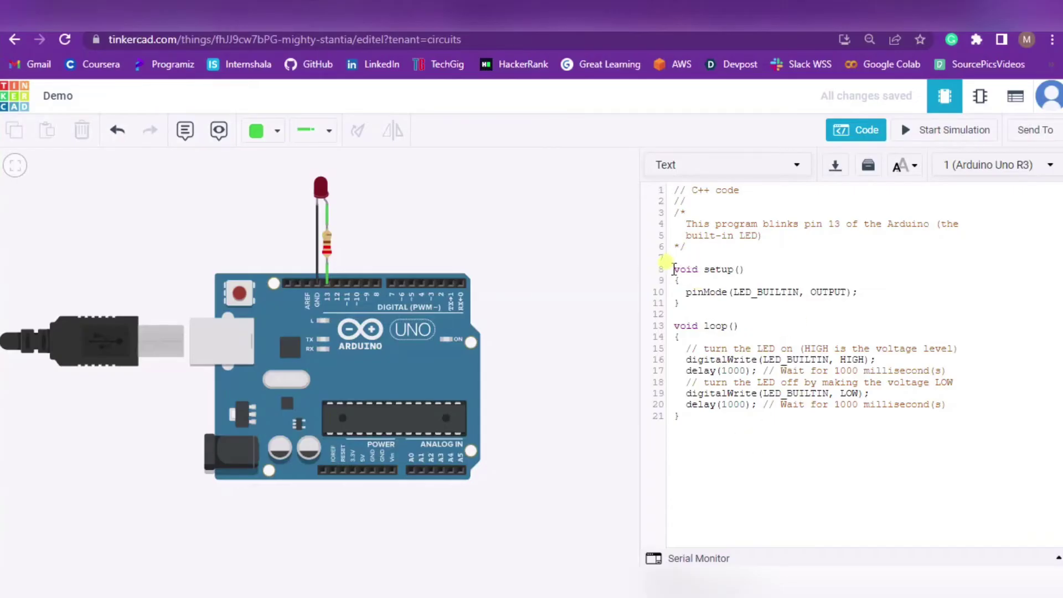
# Step: Delete the header comment lines above void setup() in the Blink code
pyautogui.click(674, 269)
pyautogui.click(704, 259)
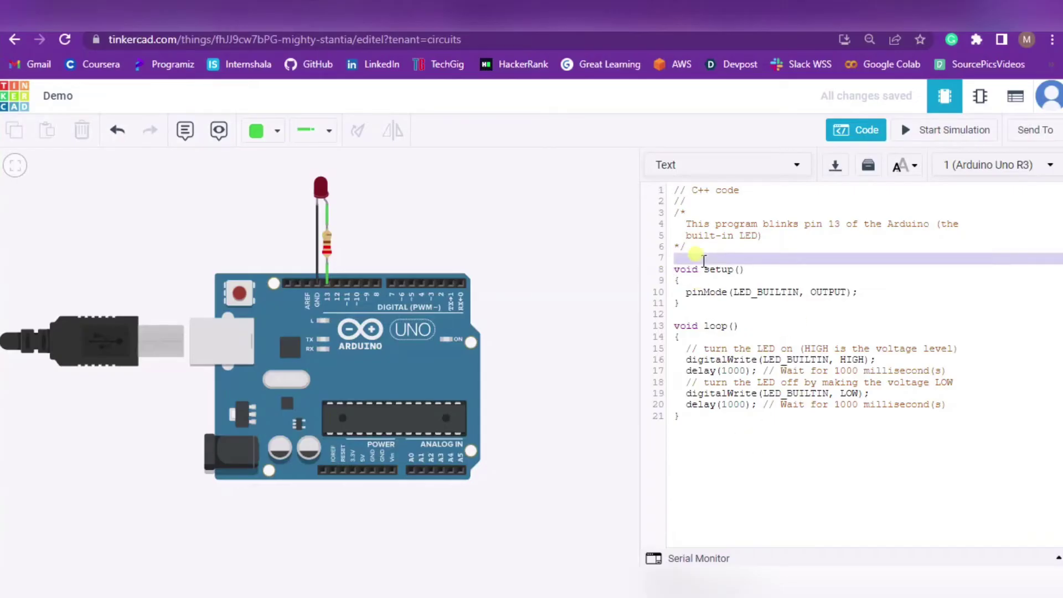
pyautogui.hotkey('ctrl', 'shift', 'Home')
pyautogui.press('Delete')
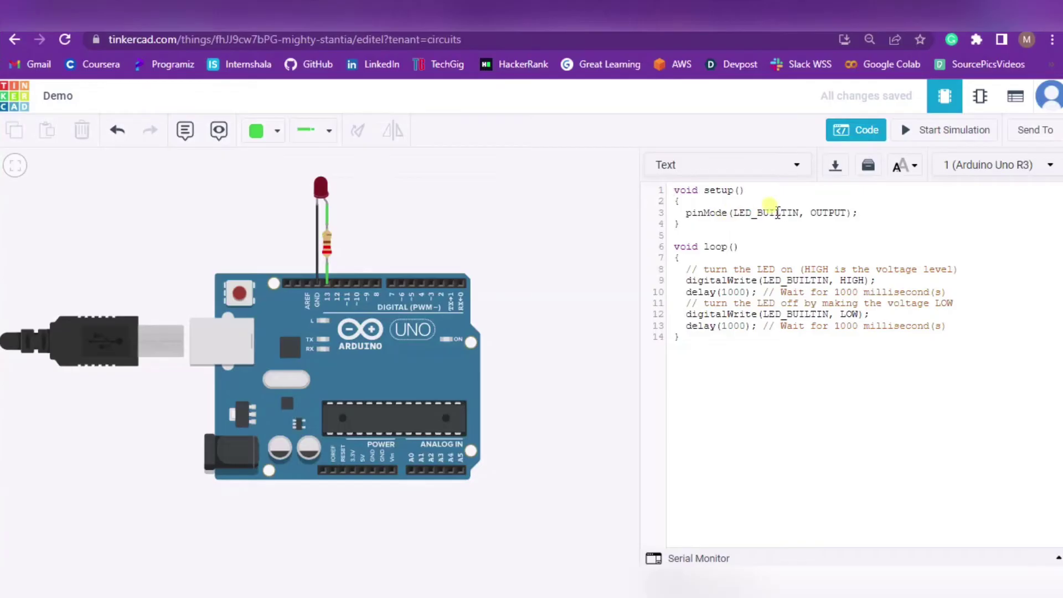
# Step: Replace LED_BUILTIN with 13 in pinMode and both digitalWrite calls
pyautogui.click(778, 213)
pyautogui.doubleClick(777, 214)
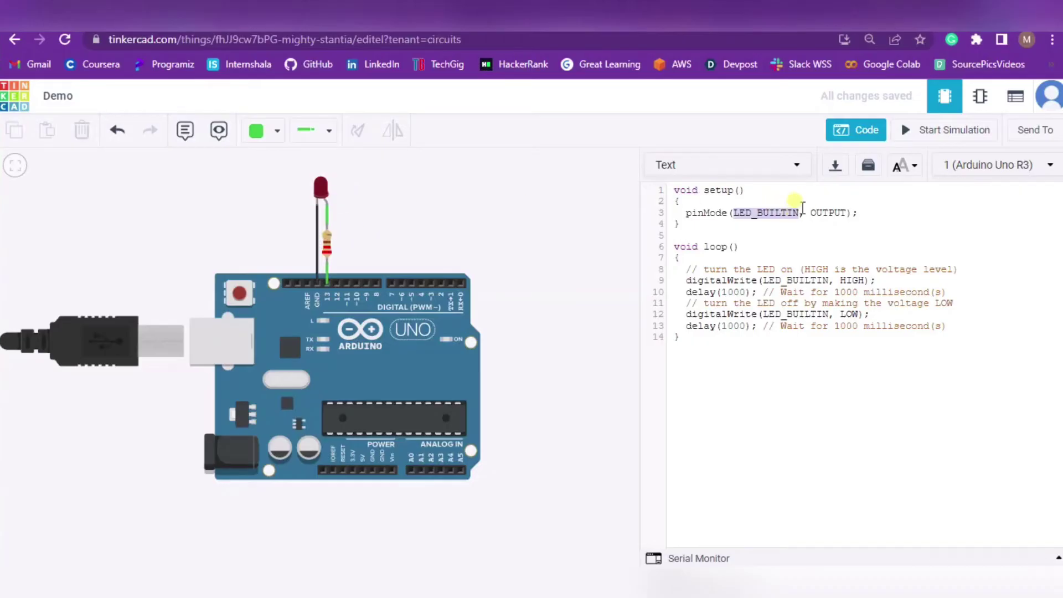
pyautogui.write('13')
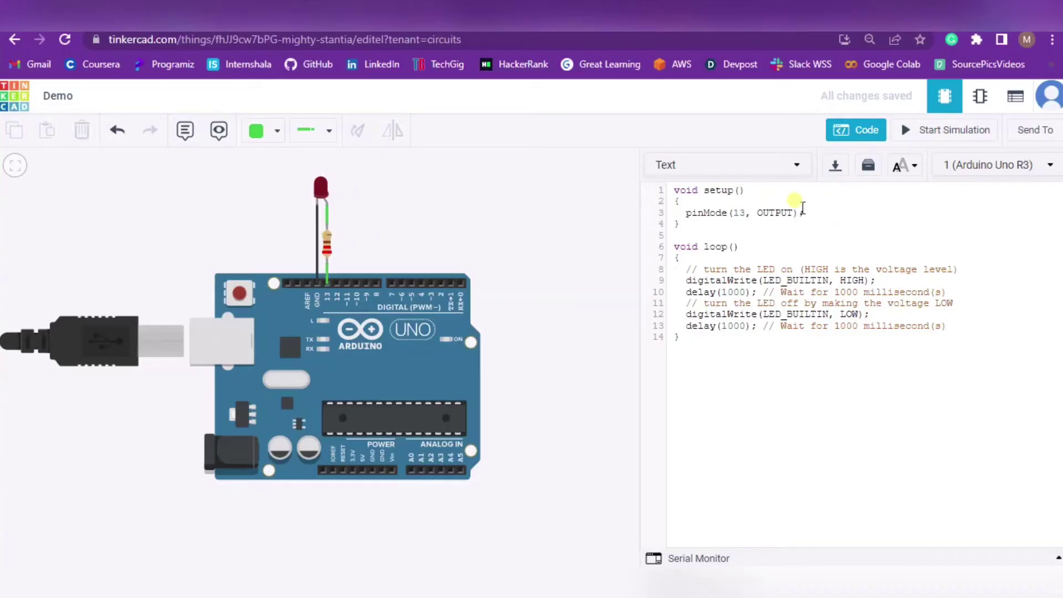
pyautogui.doubleClick(790, 280)
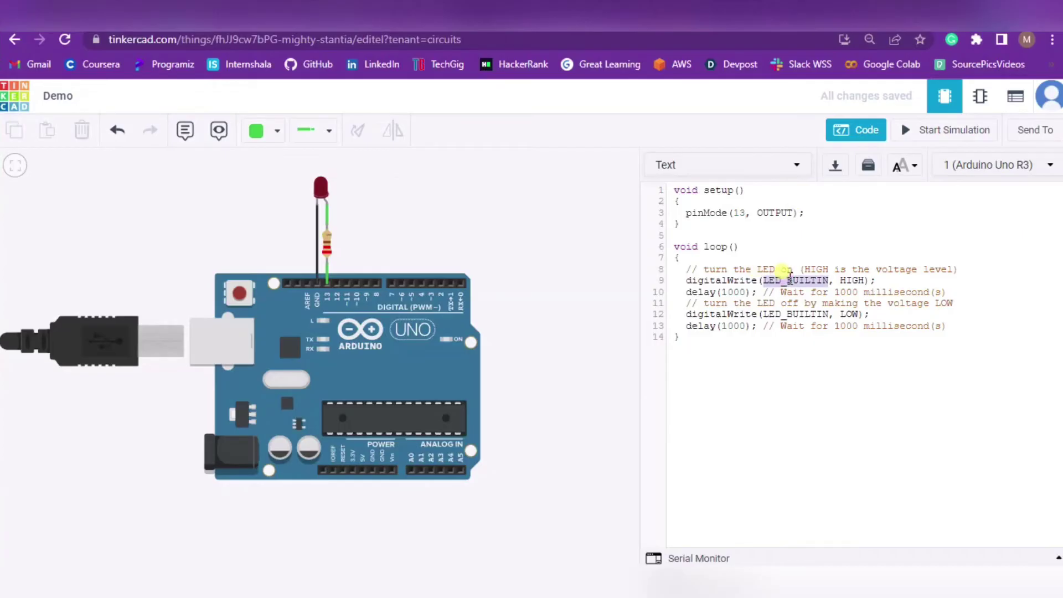
pyautogui.write('13')
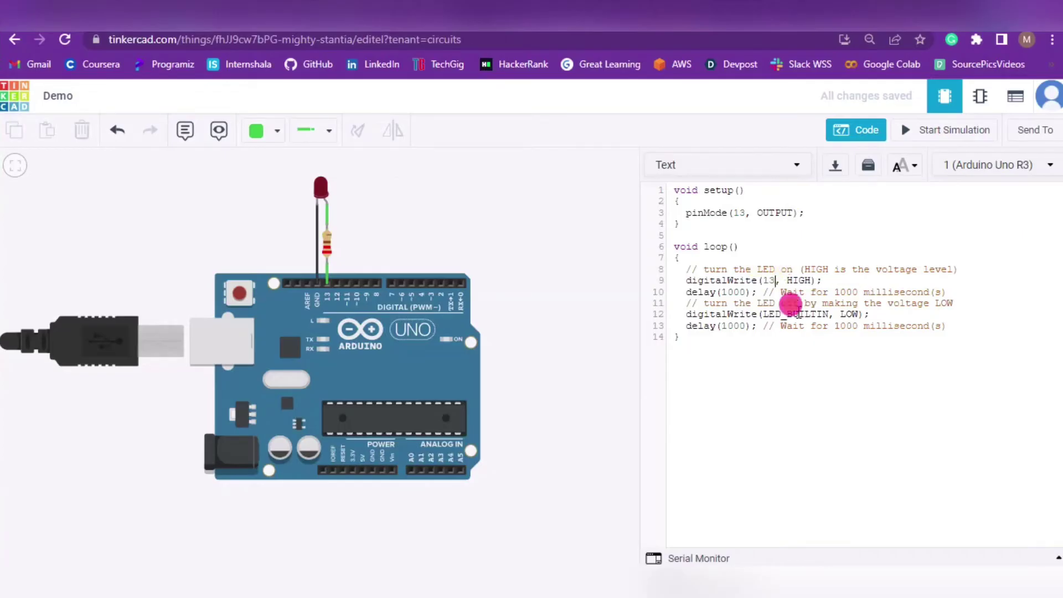
pyautogui.doubleClick(799, 313)
pyautogui.write('13')
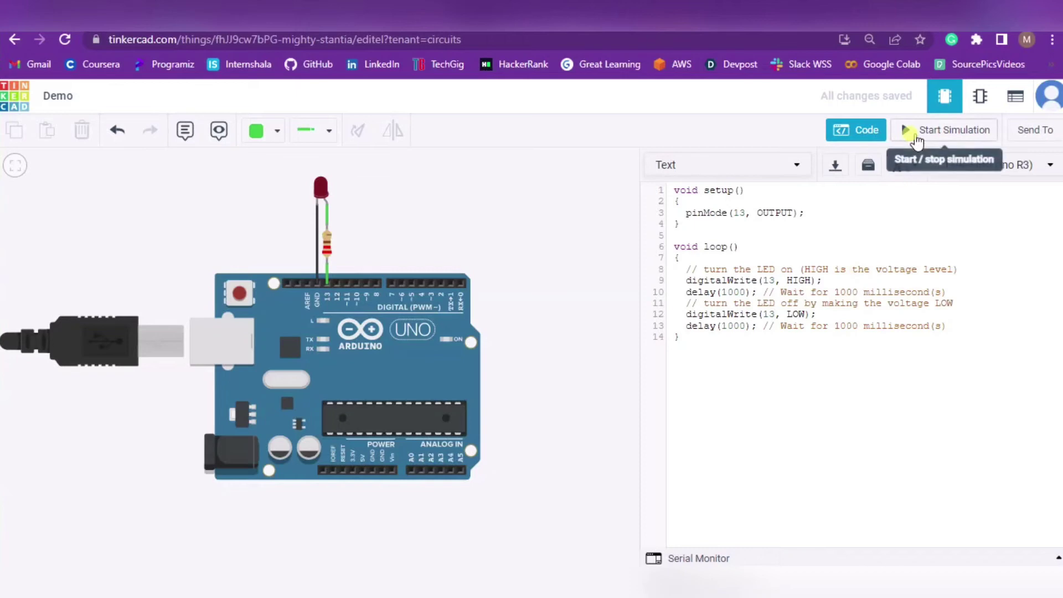
# Step: Start the simulation, dismiss the debugger note, and zoom in to watch the LED blink
pyautogui.click(917, 141)
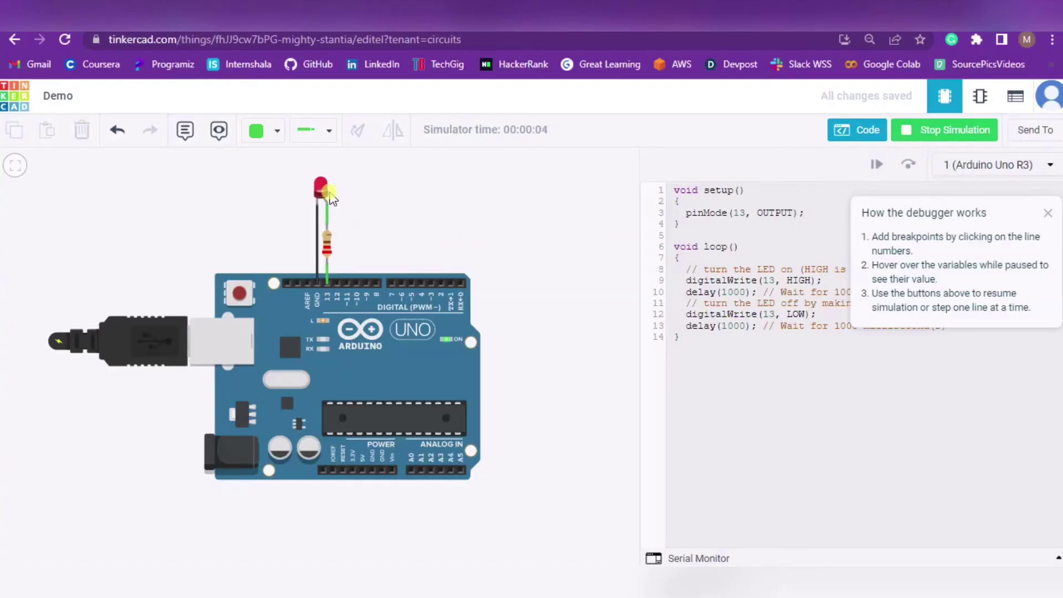
pyautogui.click(1047, 214)
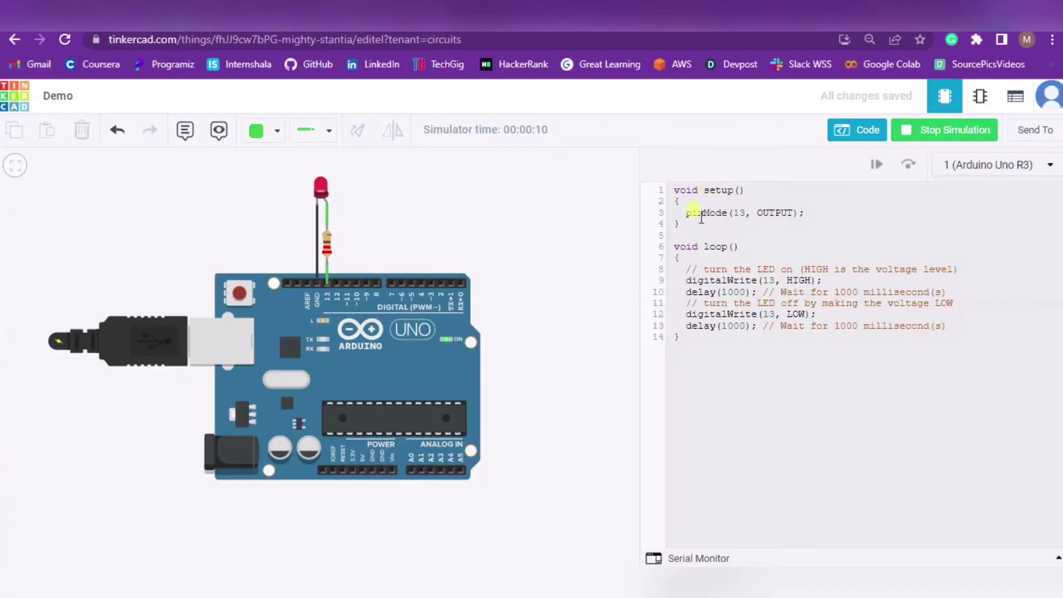
pyautogui.scroll(2, 338, 327)
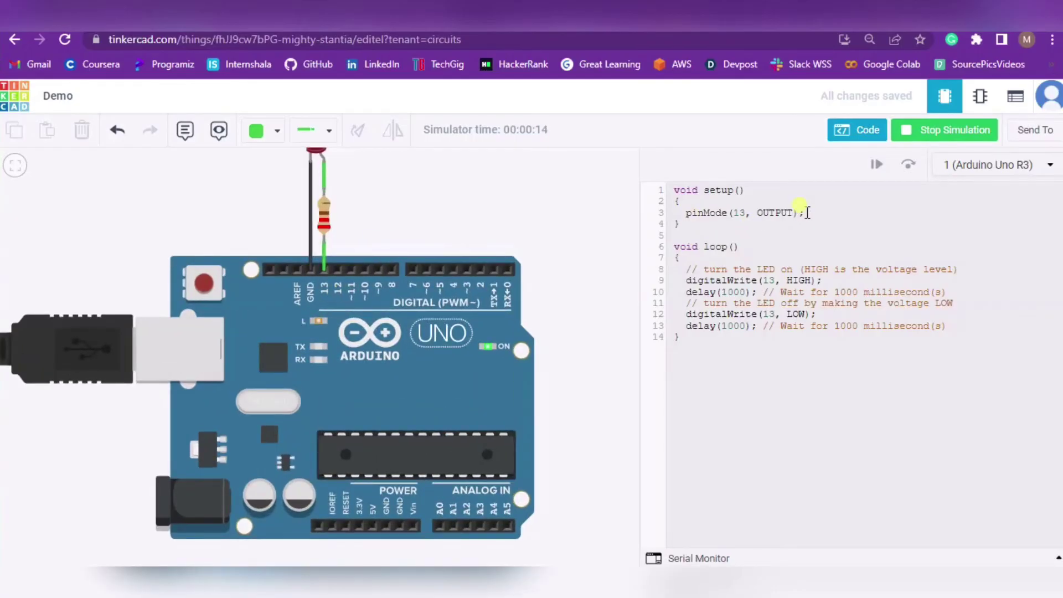
pyautogui.scroll(-2, 591, 247)
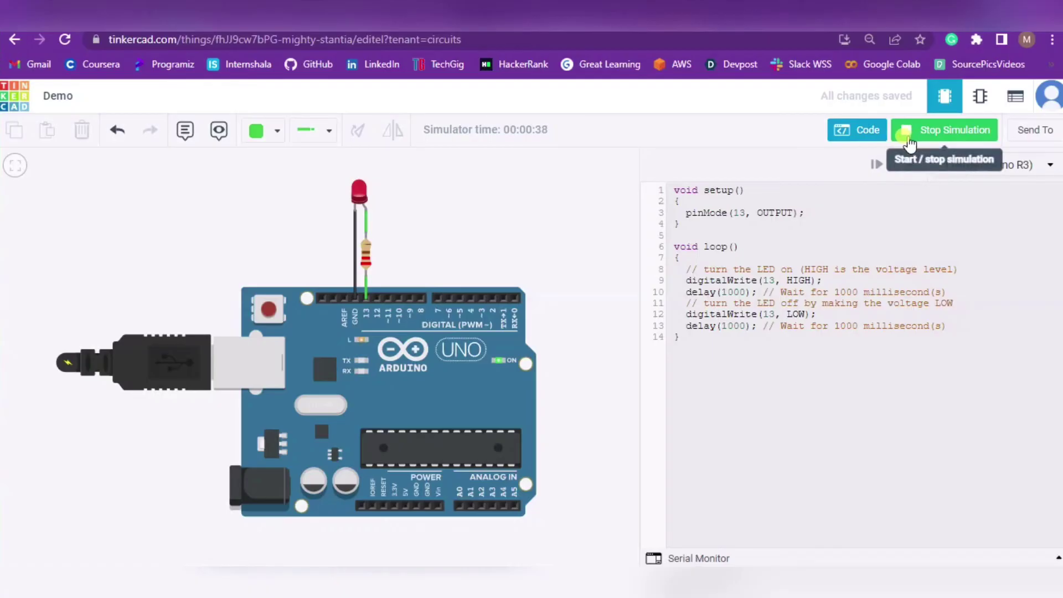
# Step: Stop the simulation and delete the Arduino Uno board along with its USB cable
pyautogui.click(909, 143)
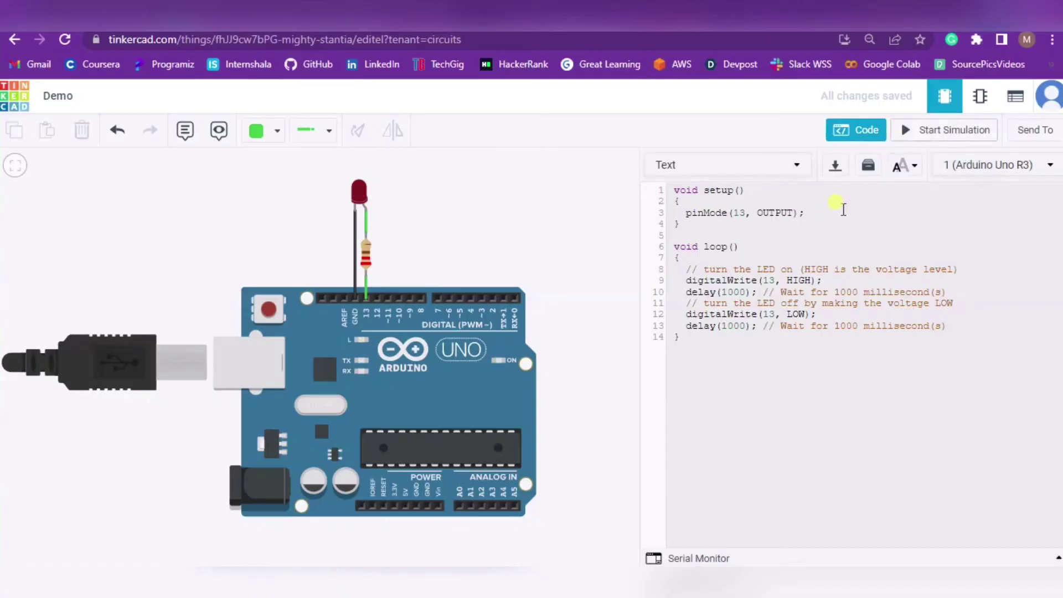
pyautogui.click(858, 131)
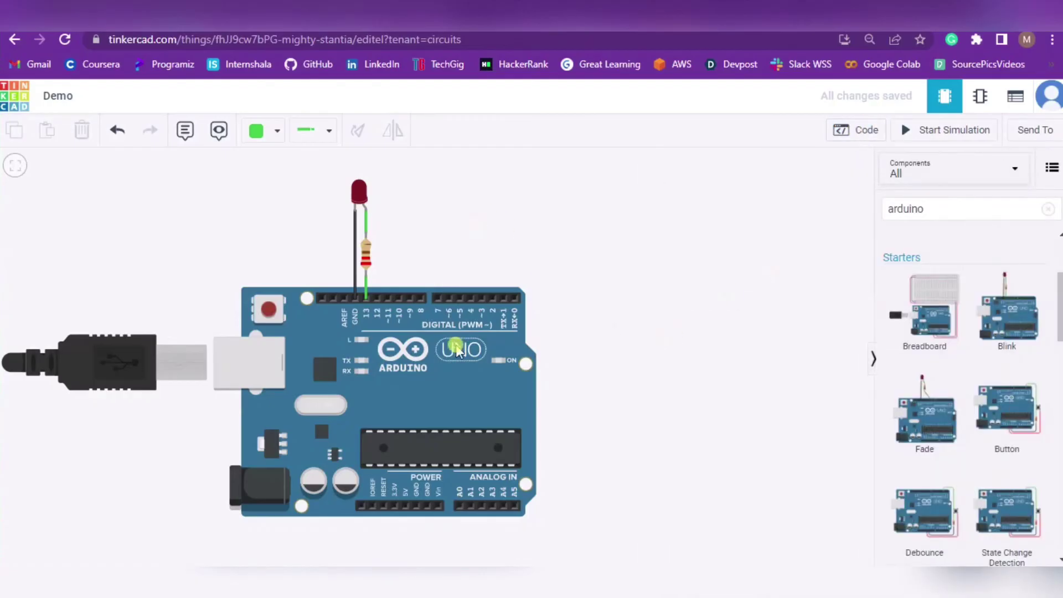
pyautogui.click(480, 387)
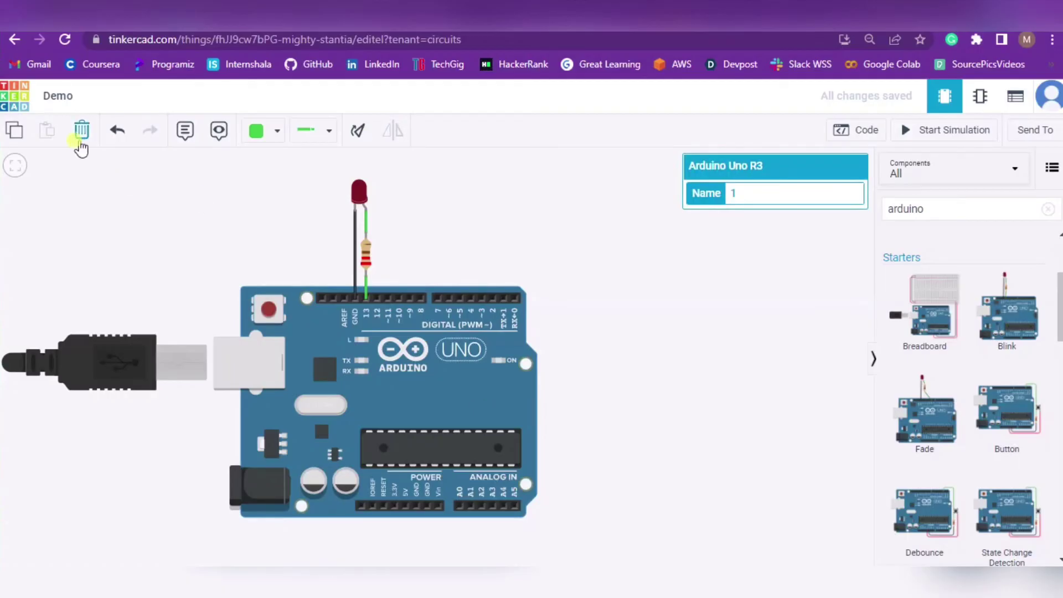
pyautogui.click(82, 132)
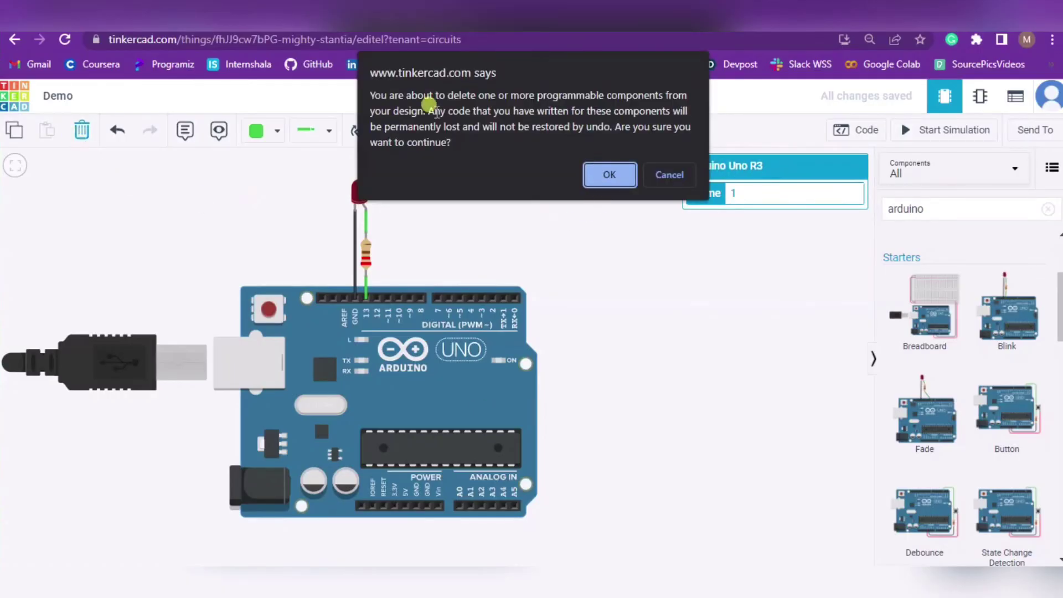
pyautogui.click(611, 175)
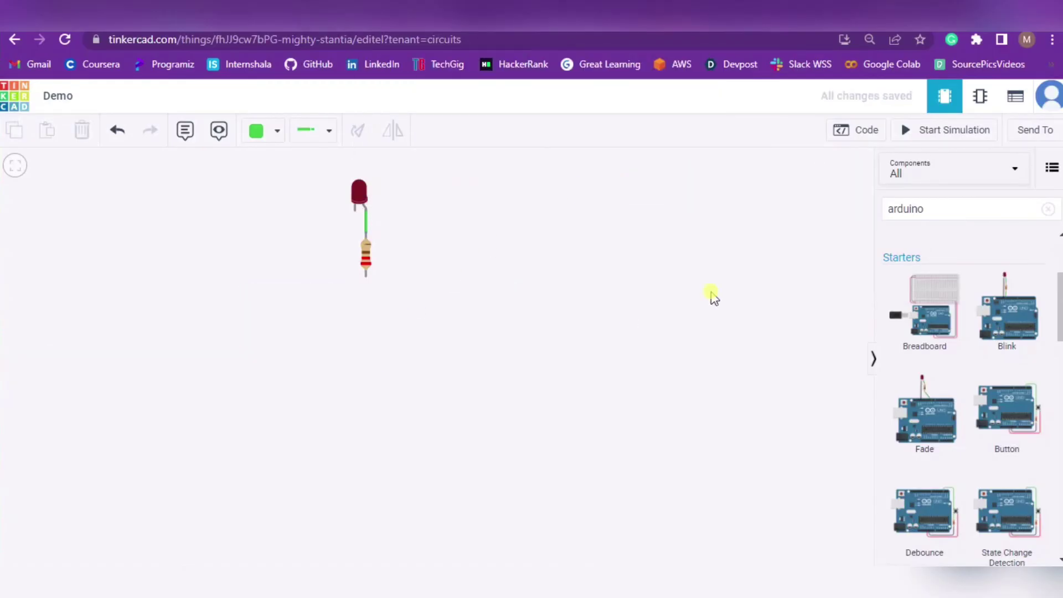
# Step: Delete the resistor and its wire, then rotate and mirror the LED
pyautogui.click(361, 247)
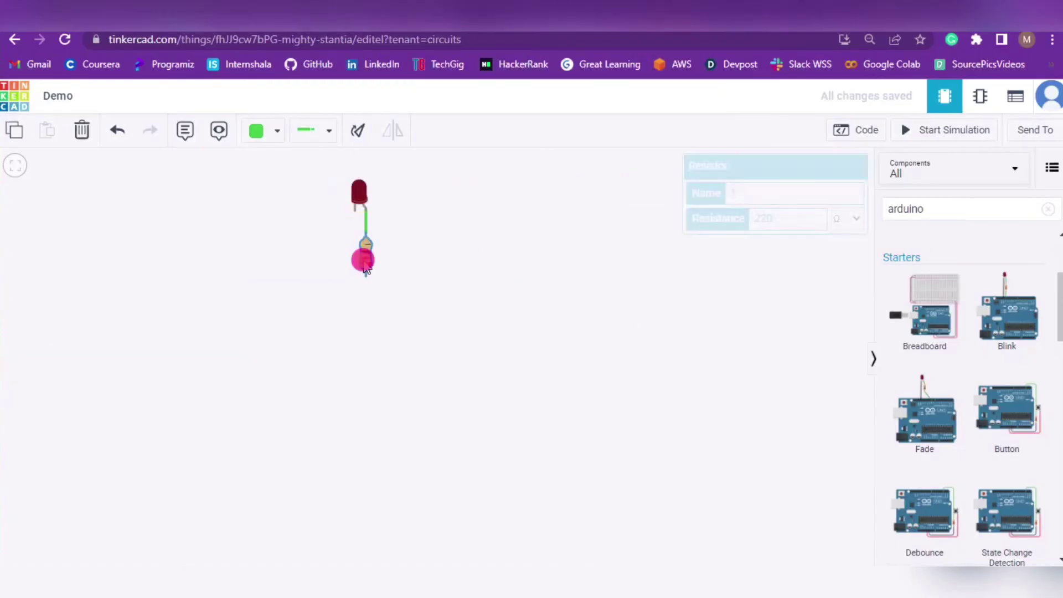
pyautogui.click(83, 132)
pyautogui.click(361, 197)
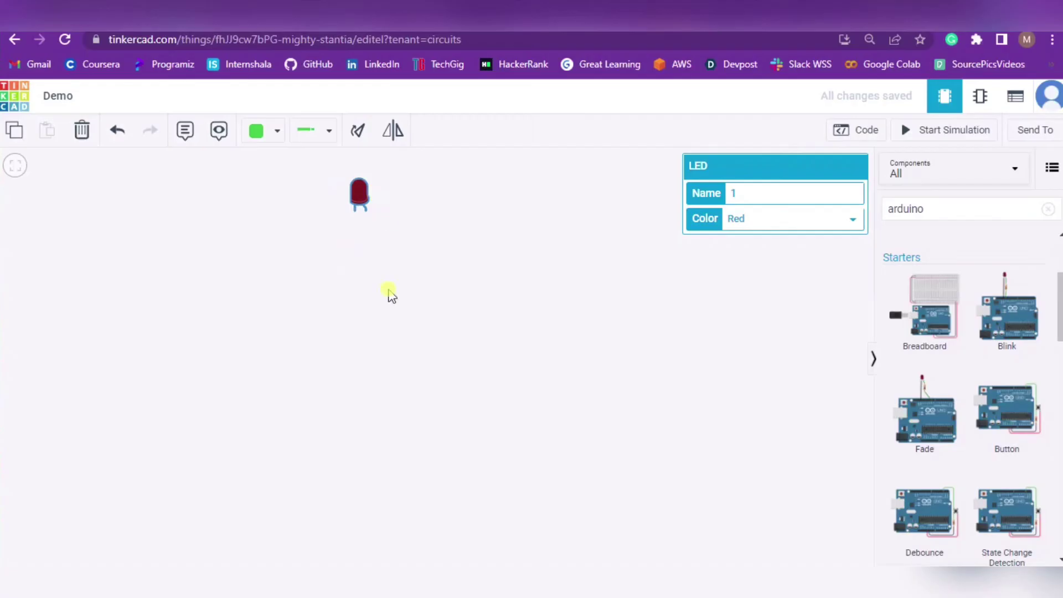
pyautogui.click(357, 133)
pyautogui.click(357, 133)
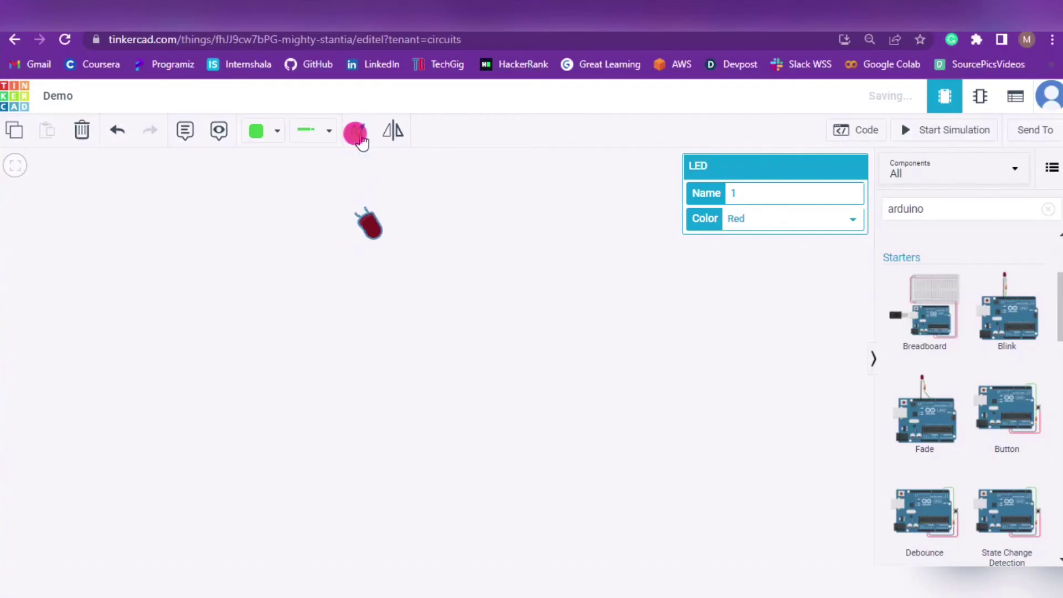
pyautogui.click(357, 133)
pyautogui.click(359, 137)
pyautogui.click(359, 137)
pyautogui.click(397, 144)
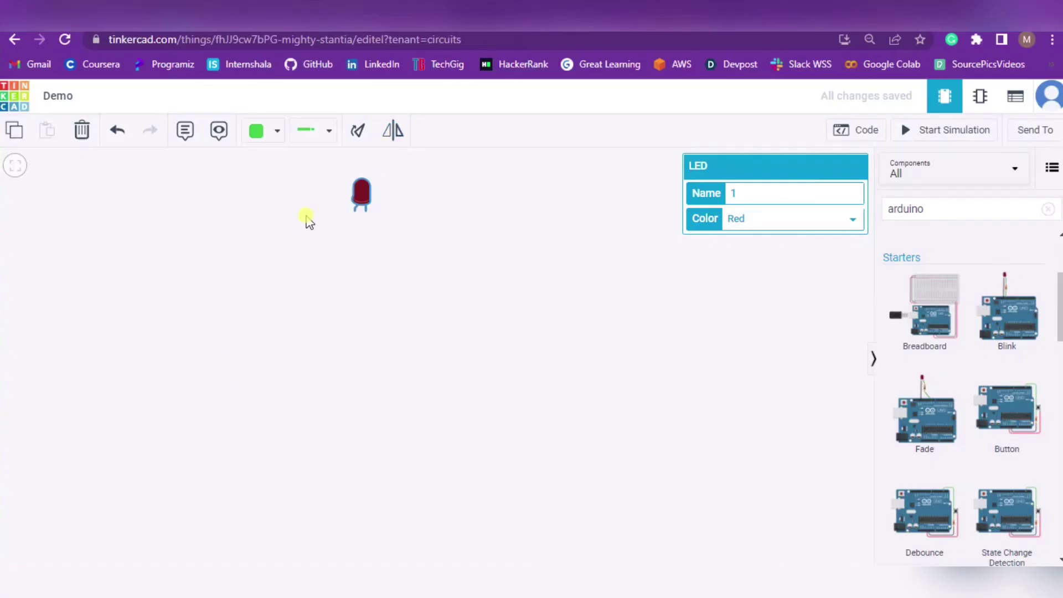
# Step: Undo the LED's mirror and rotation changes
pyautogui.click(117, 137)
pyautogui.click(118, 139)
pyautogui.click(118, 137)
pyautogui.click(118, 138)
pyautogui.click(118, 138)
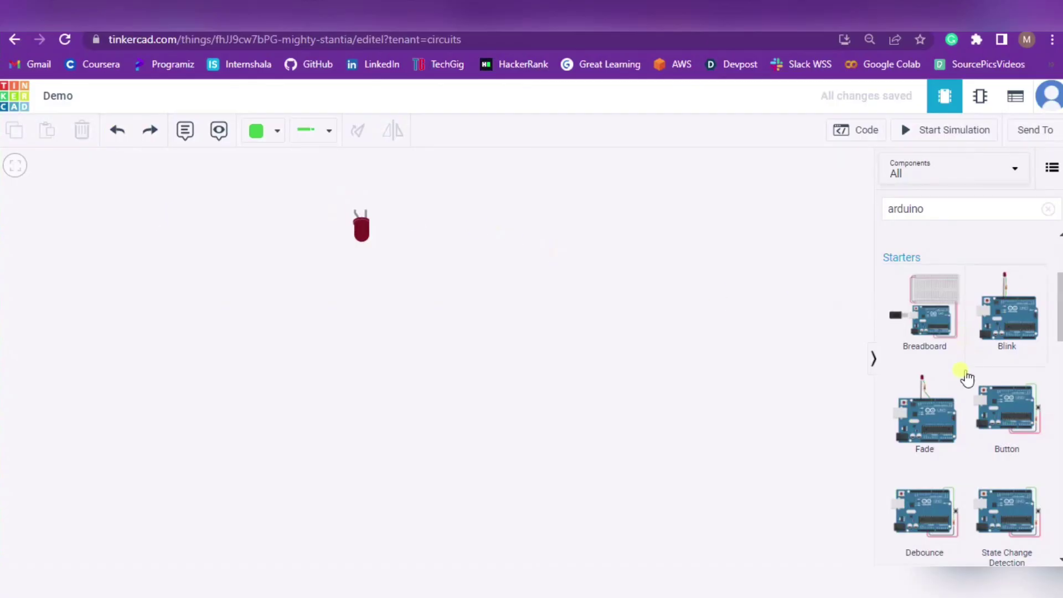
# Step: Switch the Components list from the basic set to All
pyautogui.scroll(-3, 961, 391)
pyautogui.scroll(4, 967, 321)
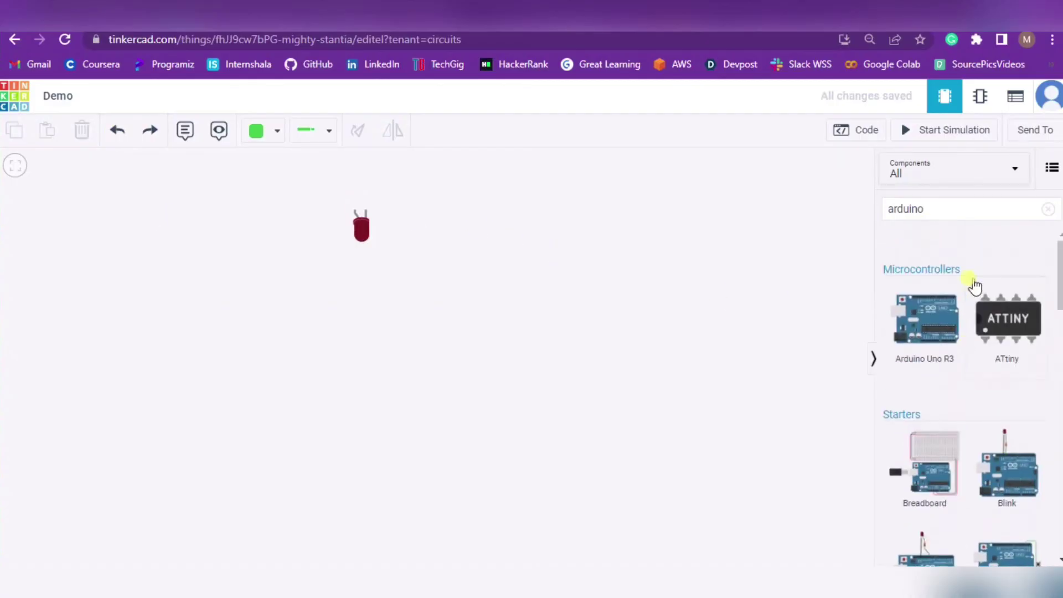
pyautogui.click(960, 170)
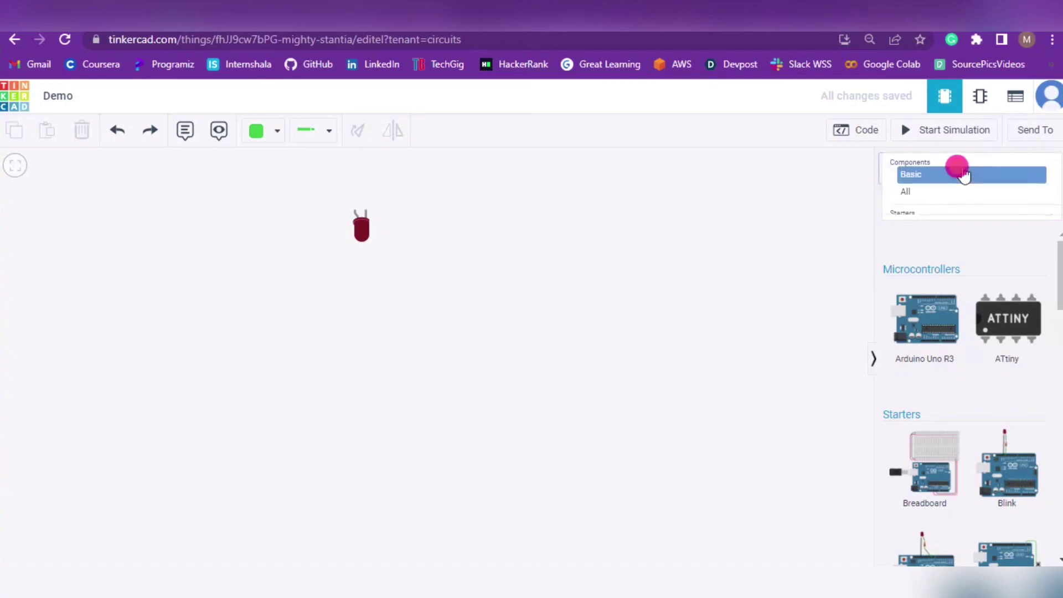
pyautogui.click(940, 197)
# Step: Drag the Ultrasonic Distance Sensor from Input onto the canvas below the red LED
pyautogui.scroll(-10, 972, 396)
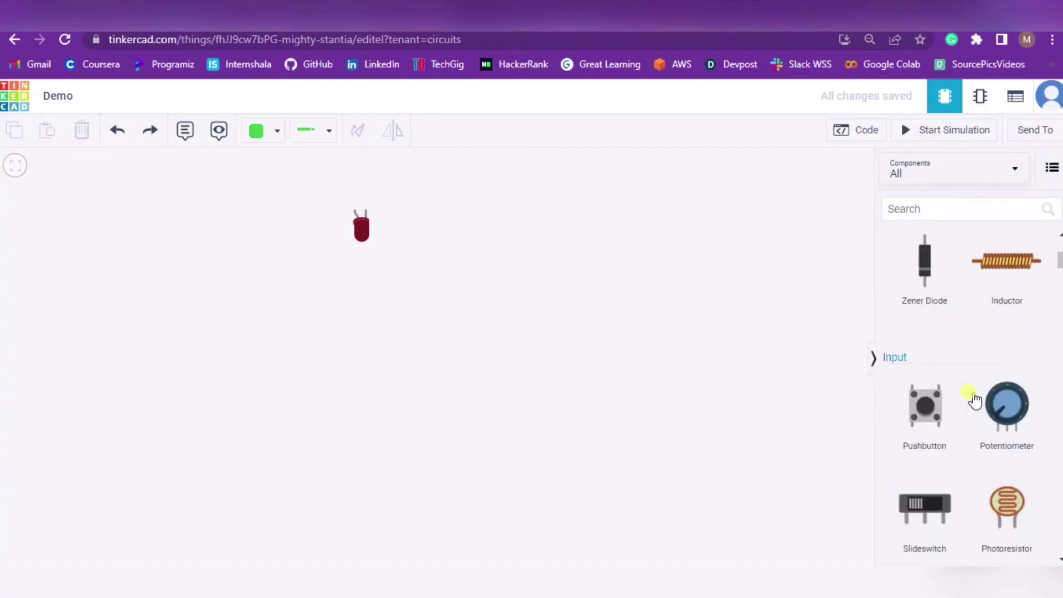
pyautogui.scroll(2, 972, 399)
pyautogui.scroll(-3, 985, 443)
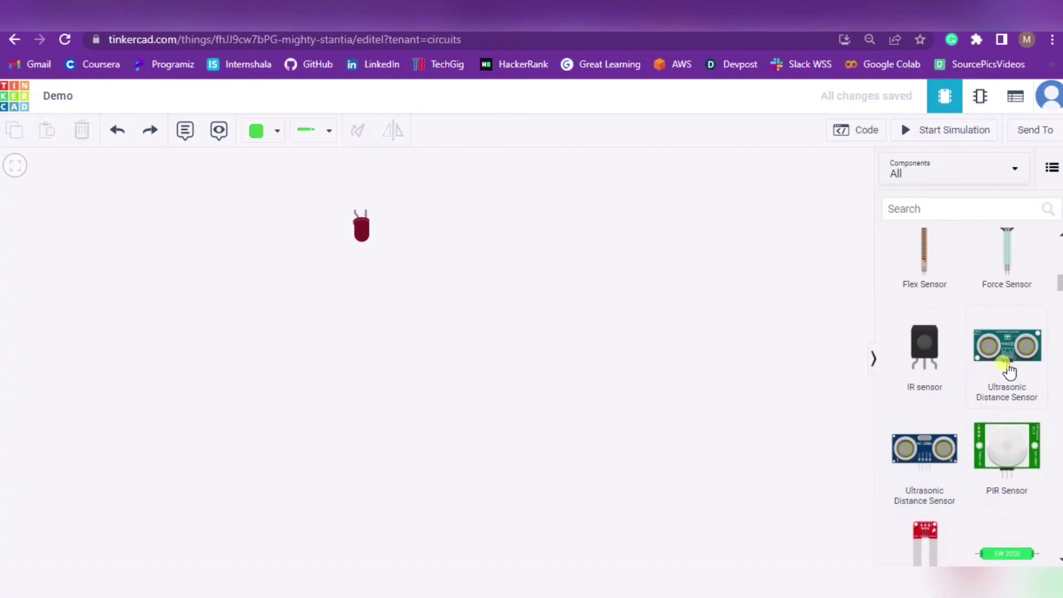
pyautogui.moveTo(1009, 356); pyautogui.dragTo(397, 334)
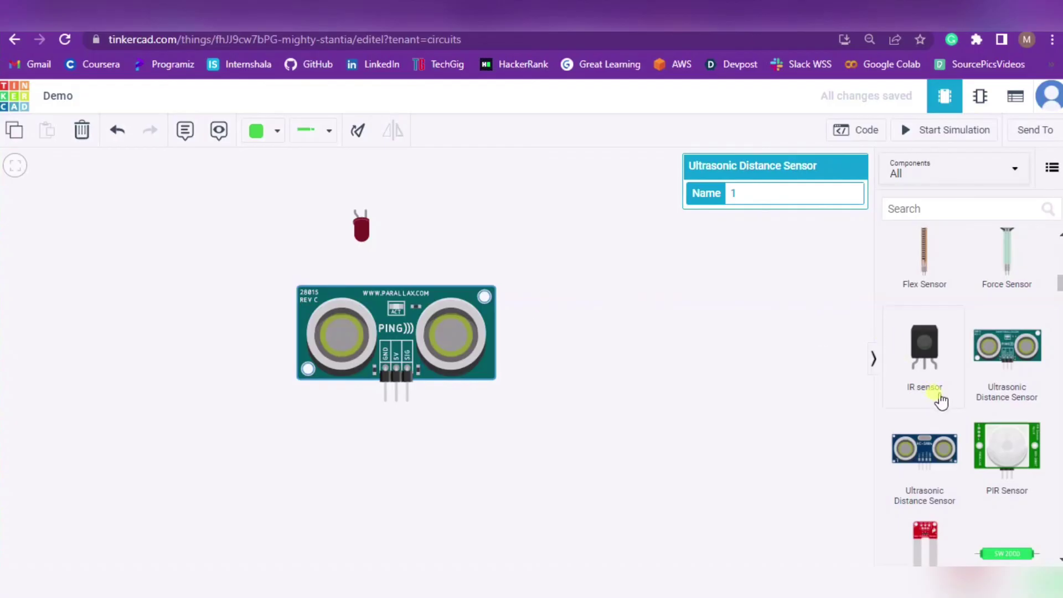
pyautogui.scroll(-5, 936, 399)
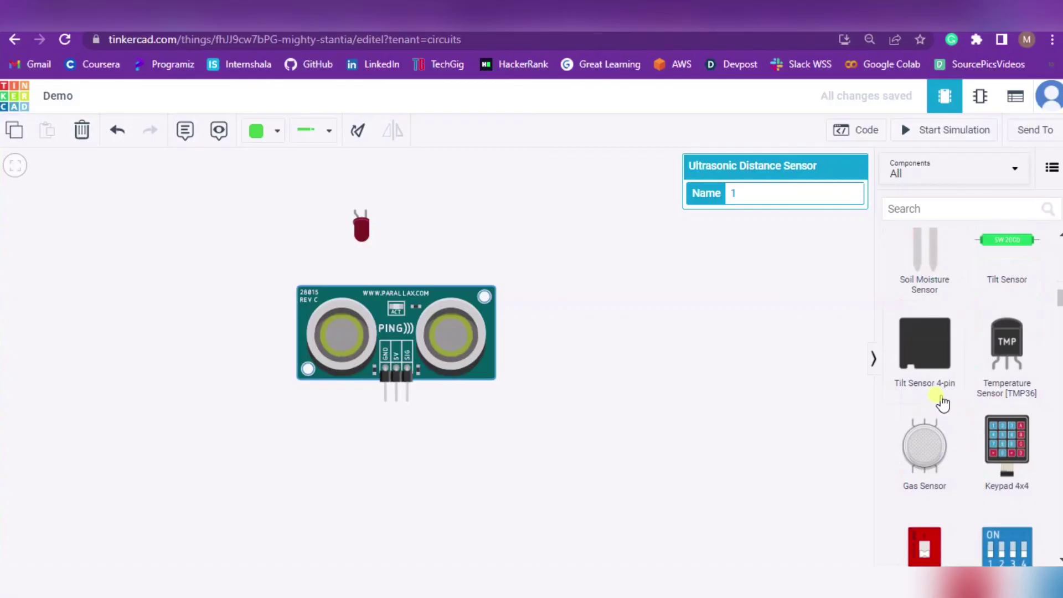
pyautogui.scroll(10, 952, 400)
pyautogui.scroll(-4, 965, 328)
pyautogui.scroll(-9, 965, 328)
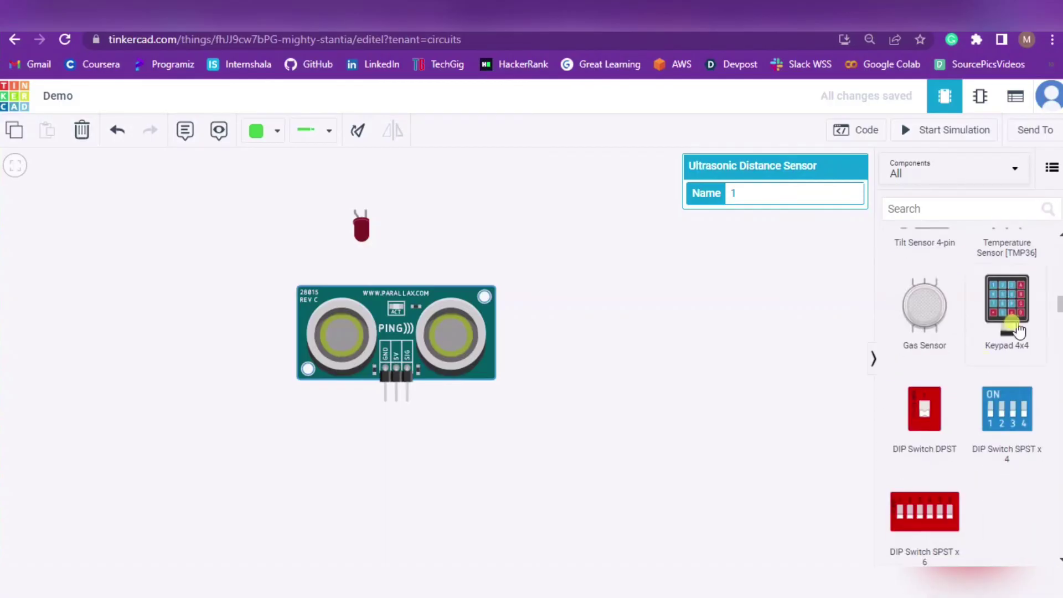
pyautogui.scroll(-4, 940, 352)
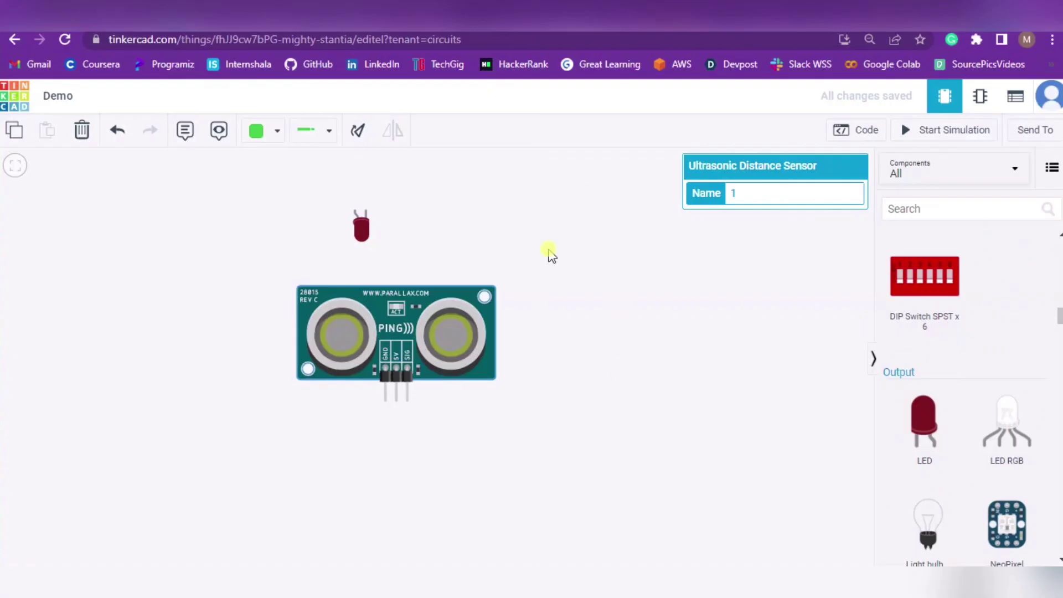